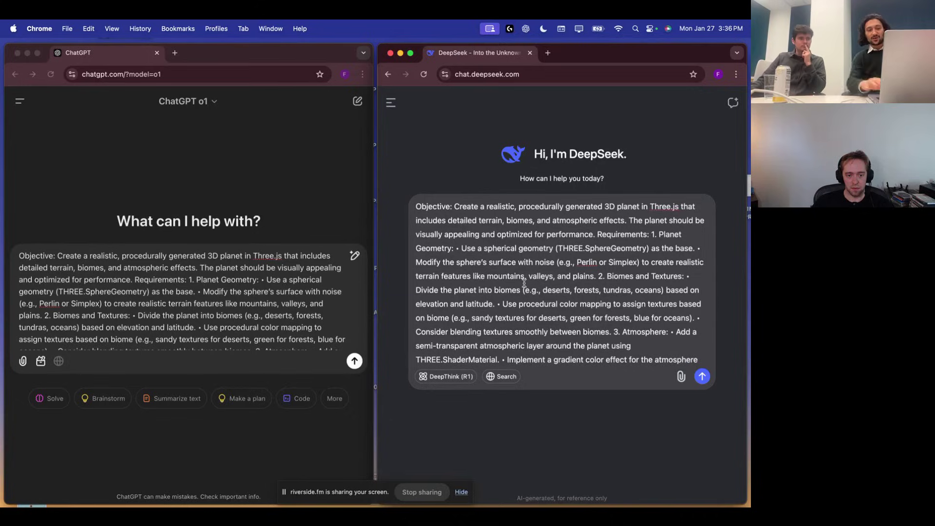
Enable DeepThink (R1) in DeepSeek and send the planet prompt to both DeepSeek and ChatGPT o1
{"action": "left_click", "coordinate": [446, 377]}
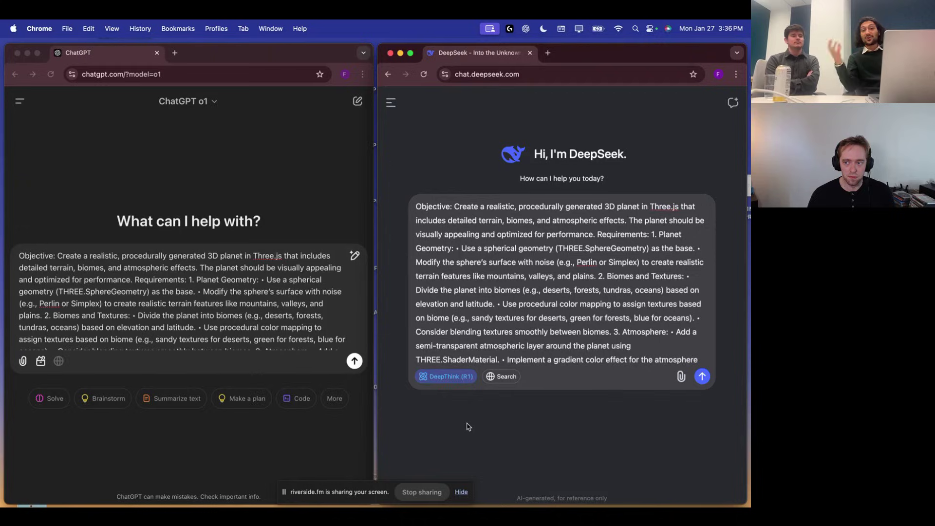
{"action": "scroll", "coordinate": [515, 342], "scroll_direction": "down", "scroll_amount": 5}
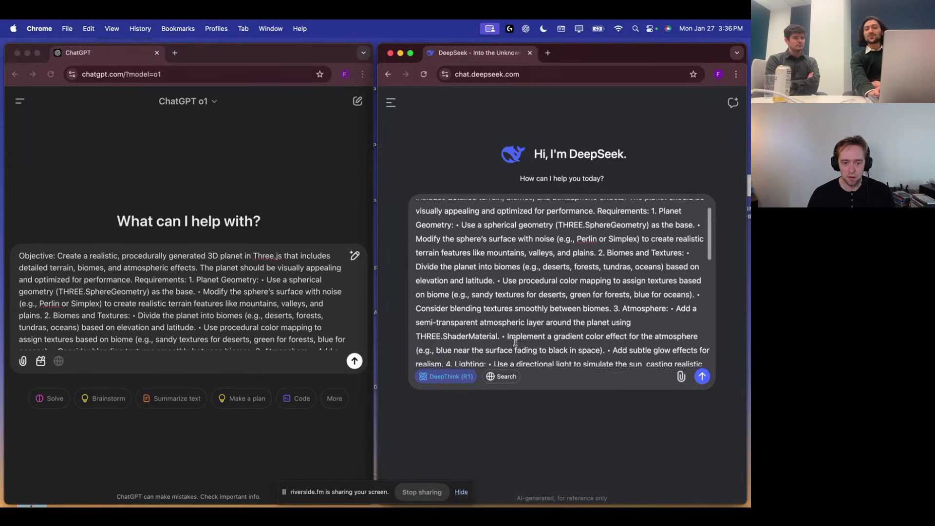
{"action": "scroll", "coordinate": [515, 342], "scroll_direction": "down", "scroll_amount": 6}
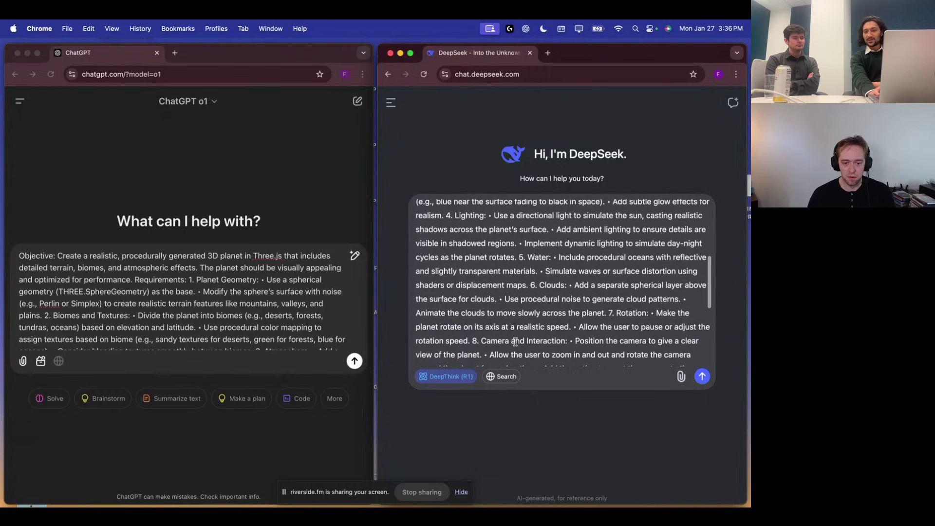
{"action": "key", "text": "Return"}
{"action": "left_click", "coordinate": [354, 361]}
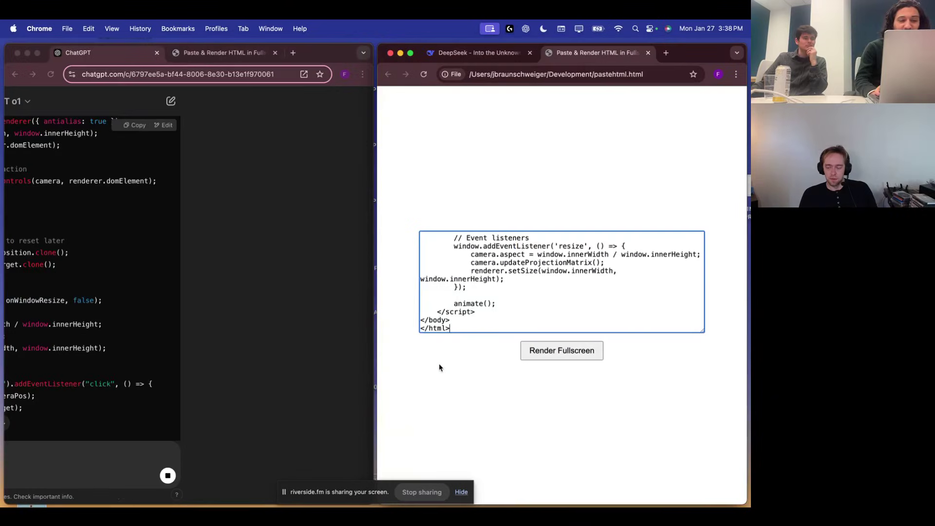
Render the pasted planet HTML fullscreen, giving a black scene with rotation and speed controls
{"action": "scroll", "coordinate": [177, 333], "scroll_direction": "down", "scroll_amount": 1}
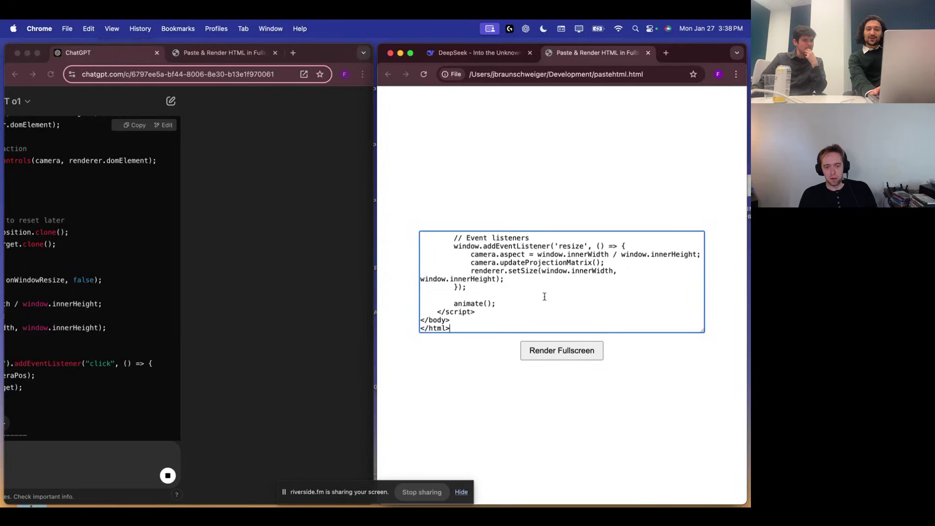
{"action": "scroll", "coordinate": [544, 297], "scroll_direction": "up", "scroll_amount": 10}
{"action": "left_click", "coordinate": [561, 350]}
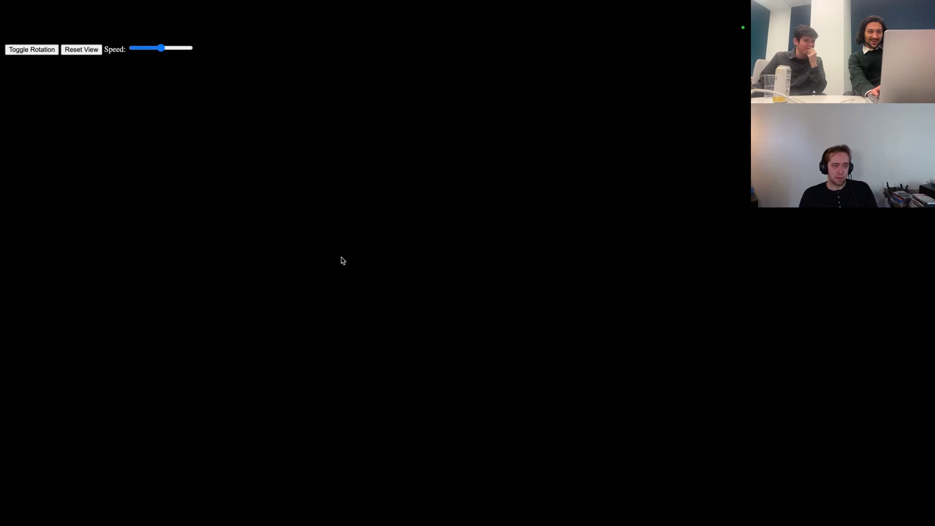
Open the developer console on the blank rendered page to look for errors
{"action": "right_click", "coordinate": [220, 174]}
{"action": "left_click", "coordinate": [239, 202]}
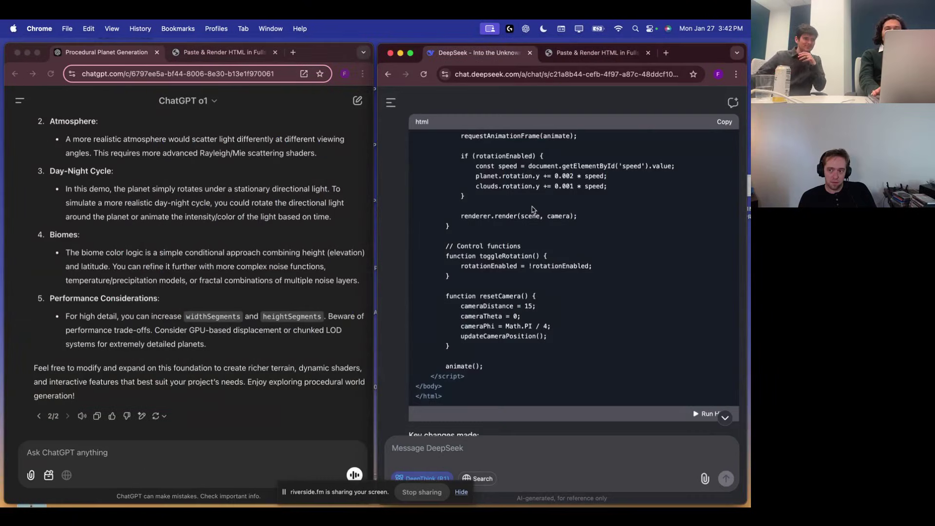
Read the 'createAtmosphere is not defined' console error on DeepSeek's rendered page, then close DevTools
{"action": "scroll", "coordinate": [532, 210], "scroll_direction": "up", "scroll_amount": 2}
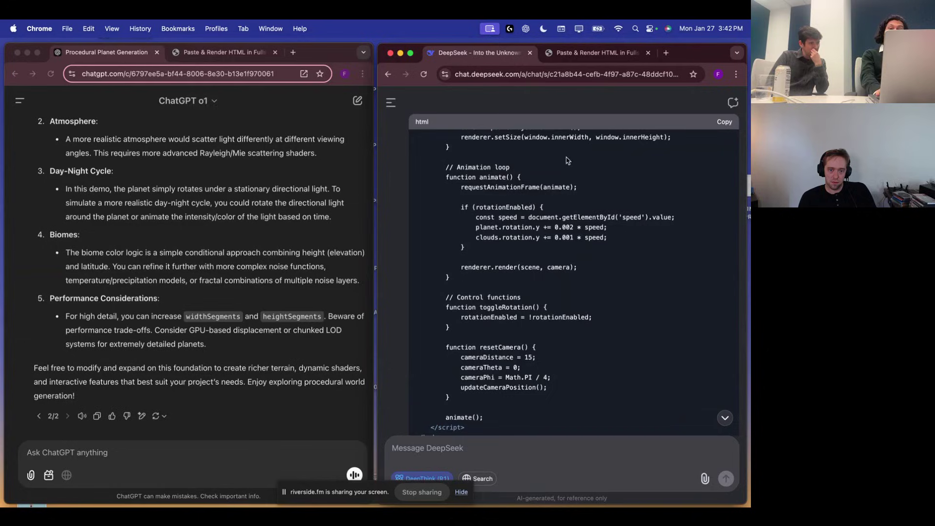
{"action": "scroll", "coordinate": [568, 161], "scroll_direction": "up", "scroll_amount": 2}
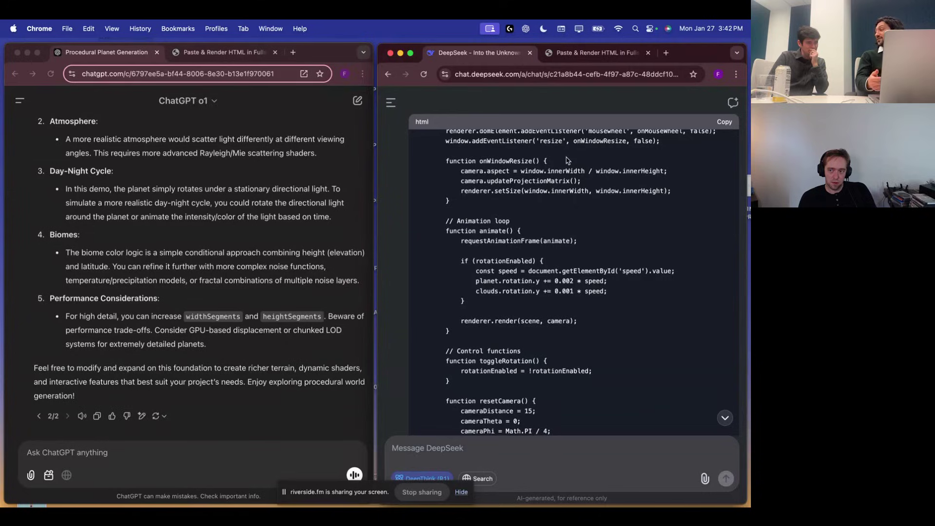
{"action": "left_click", "coordinate": [582, 54]}
{"action": "right_click", "coordinate": [520, 224]}
{"action": "left_click", "coordinate": [537, 259]}
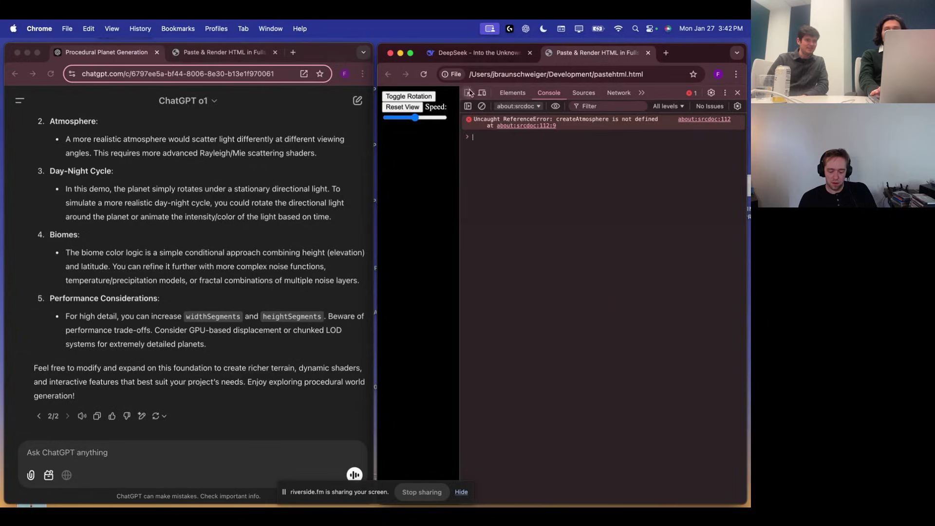
{"action": "left_click", "coordinate": [738, 94]}
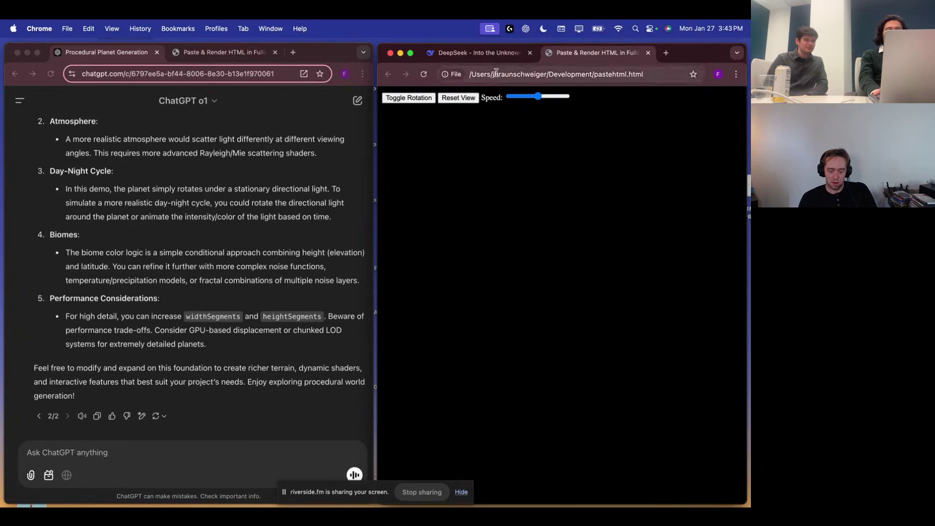
{"action": "scroll", "coordinate": [252, 200], "scroll_direction": "up", "scroll_amount": 10}
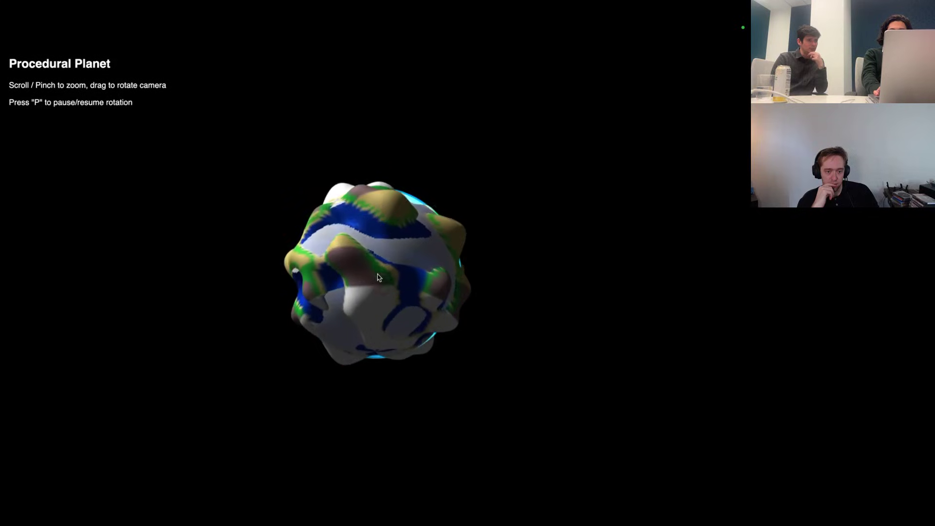
Zoom in and out on ChatGPT's Procedural Planet, then exit fullscreen with Esc
{"action": "scroll", "coordinate": [351, 282], "scroll_direction": "up", "scroll_amount": 10}
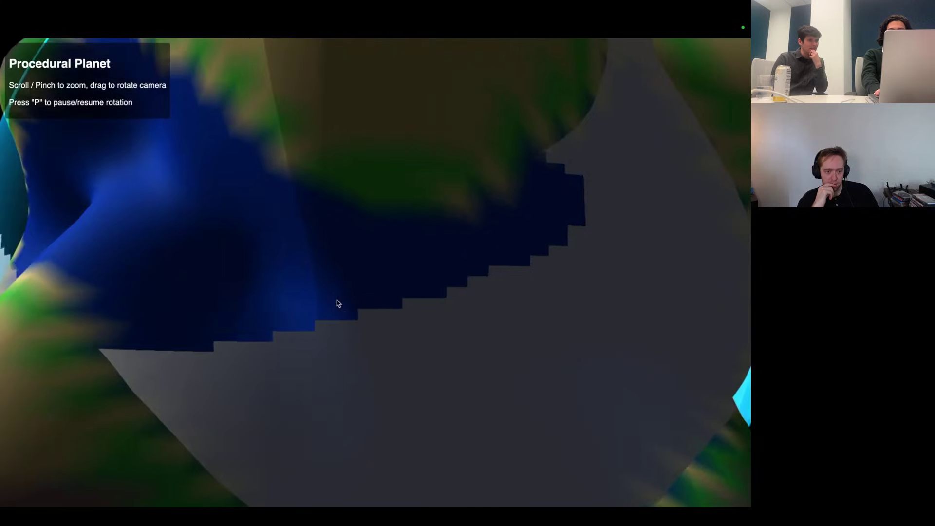
{"action": "scroll", "coordinate": [328, 274], "scroll_direction": "down", "scroll_amount": 10}
{"action": "scroll", "coordinate": [370, 281], "scroll_direction": "up", "scroll_amount": 5}
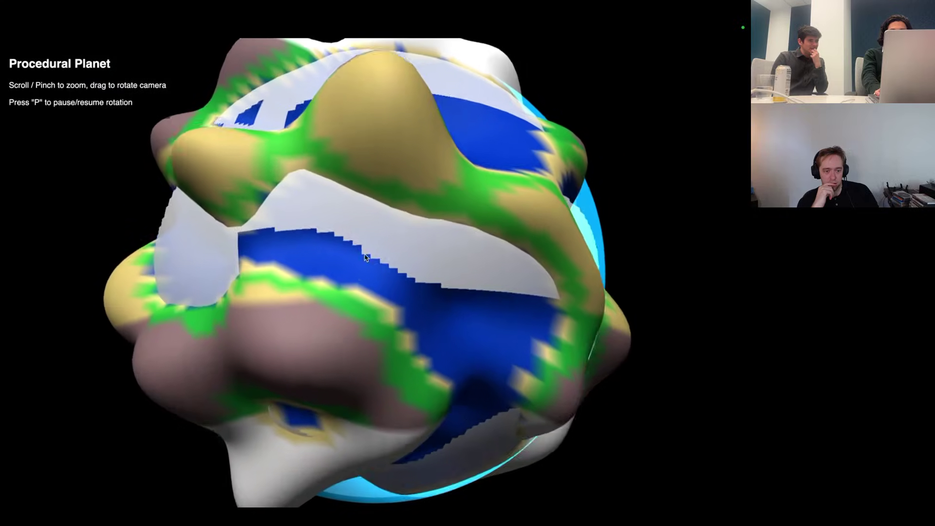
{"action": "scroll", "coordinate": [363, 258], "scroll_direction": "down", "scroll_amount": 10}
{"action": "scroll", "coordinate": [353, 262], "scroll_direction": "up", "scroll_amount": 6}
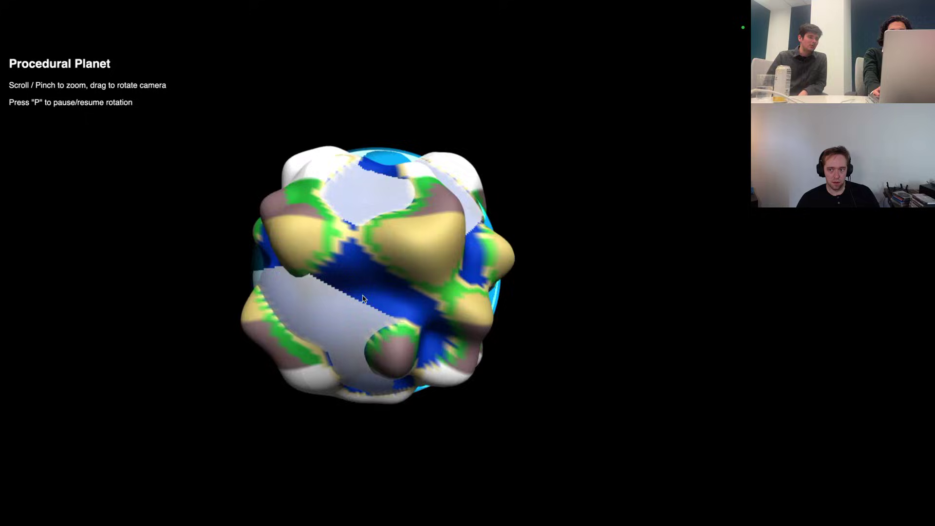
{"action": "key", "text": "Escape"}
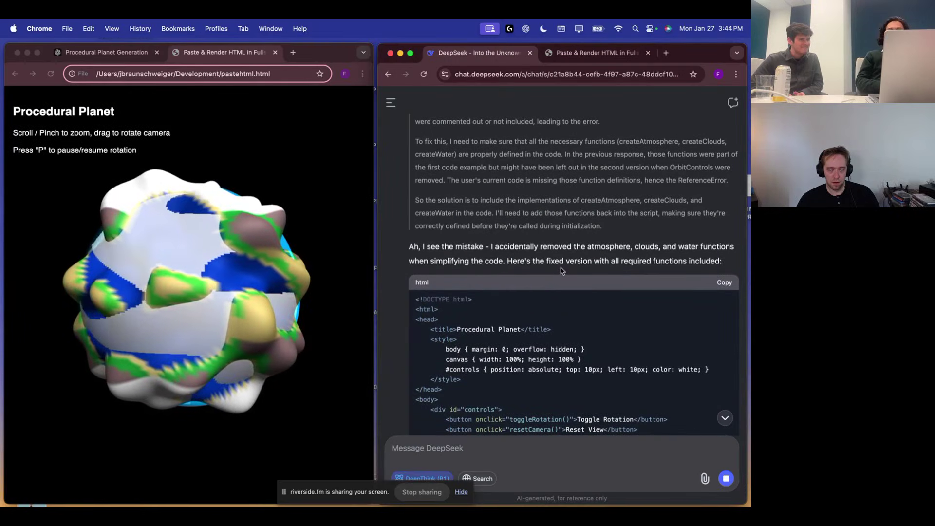
Preview DeepSeek's corrected code in-chat and zoom on the spiky blue-green-brown planet
{"action": "scroll", "coordinate": [563, 271], "scroll_direction": "down", "scroll_amount": 15}
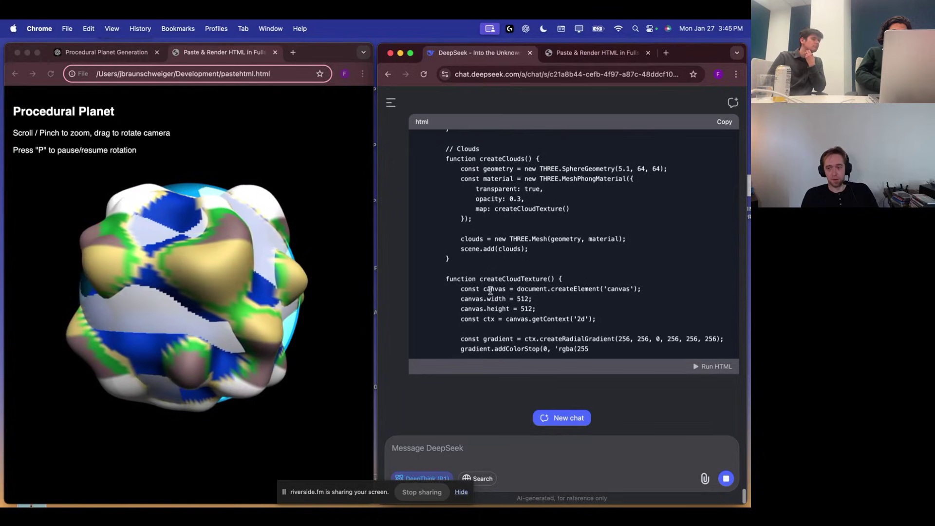
{"action": "left_click", "coordinate": [712, 366]}
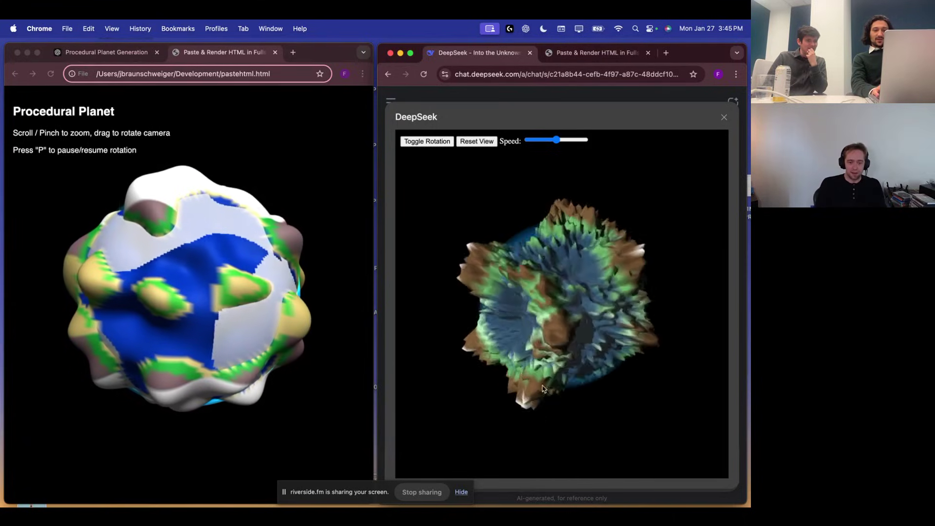
{"action": "scroll", "coordinate": [502, 371], "scroll_direction": "up", "scroll_amount": 10}
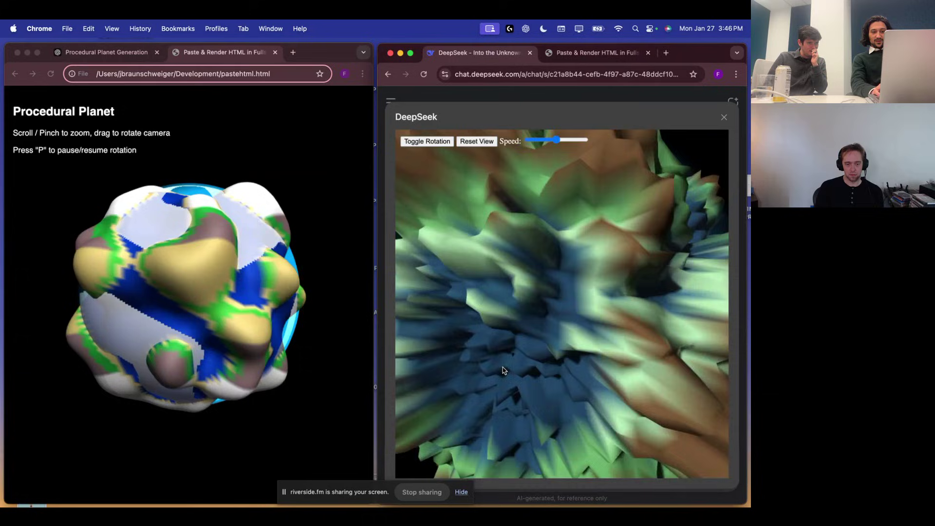
{"action": "scroll", "coordinate": [503, 370], "scroll_direction": "down", "scroll_amount": 5}
{"action": "scroll", "coordinate": [502, 372], "scroll_direction": "down", "scroll_amount": 3}
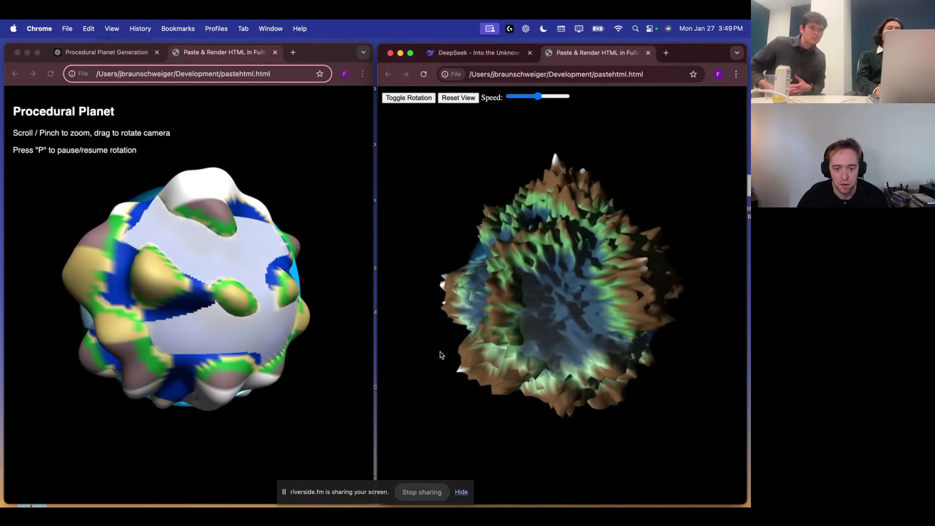
Send the render-order and terrain follow-up to both chats, then preview DeepSeek's revised planet
{"action": "left_click", "coordinate": [462, 52]}
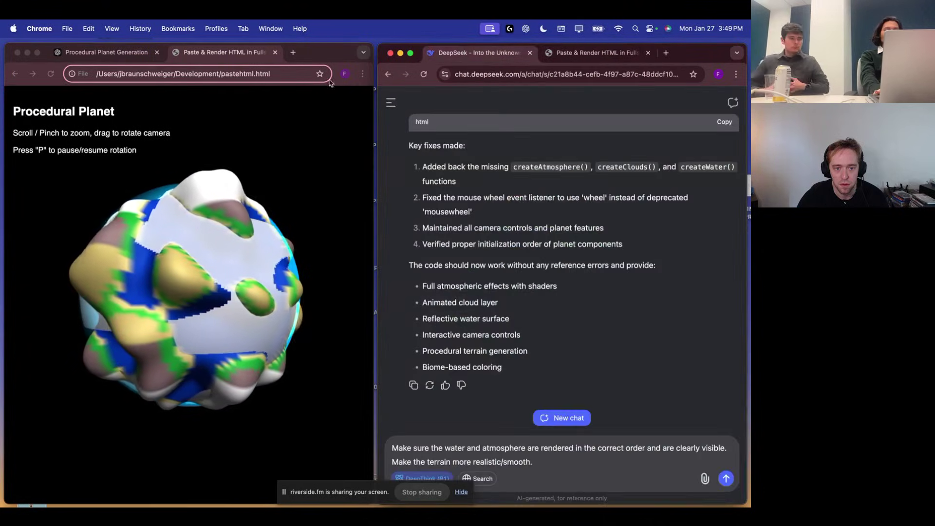
{"action": "left_click", "coordinate": [125, 55]}
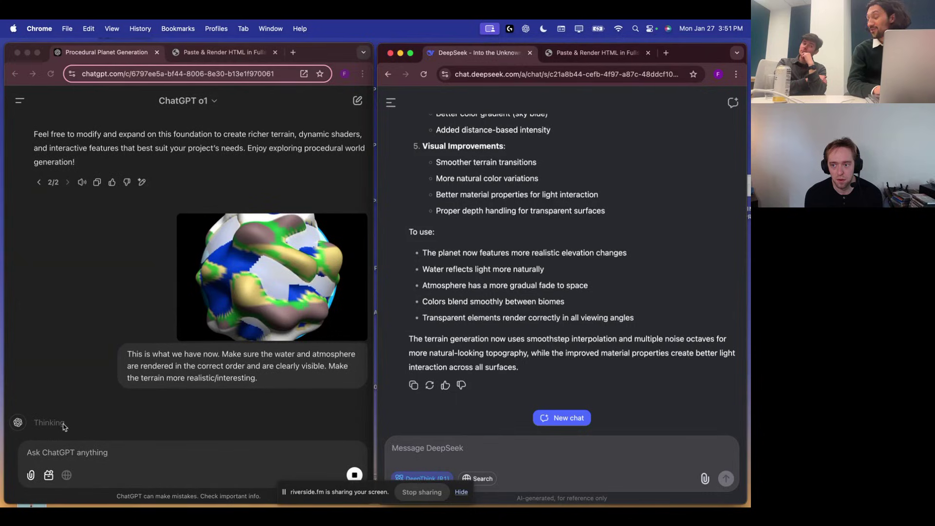
{"action": "scroll", "coordinate": [528, 236], "scroll_direction": "up", "scroll_amount": 15}
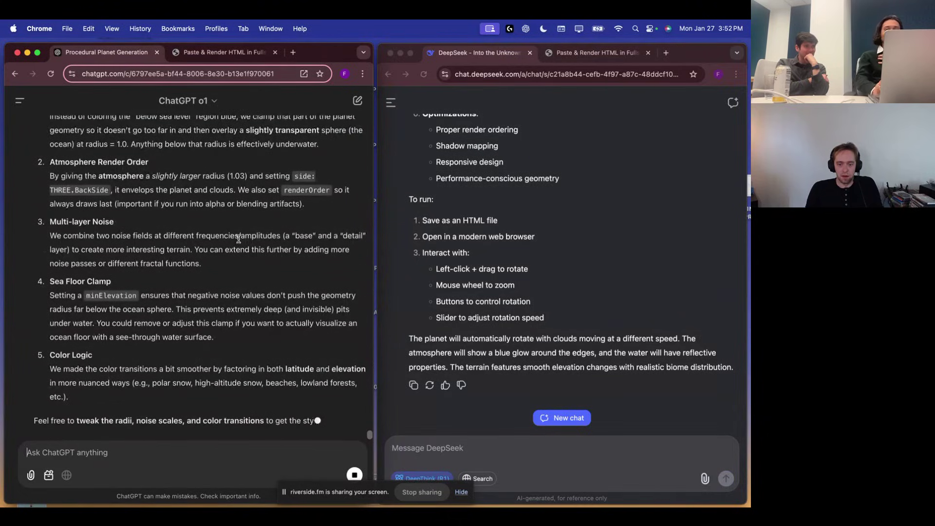
{"action": "left_click", "coordinate": [521, 251]}
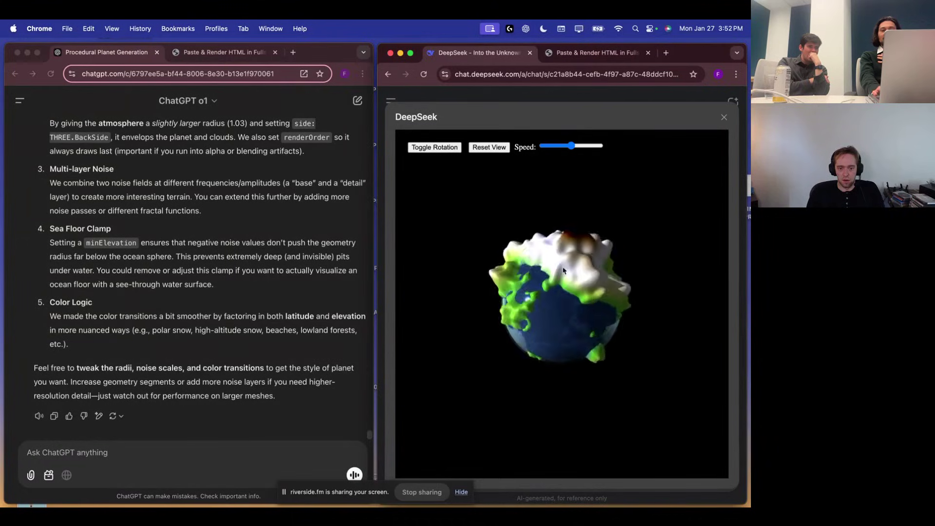
{"action": "scroll", "coordinate": [520, 247], "scroll_direction": "up", "scroll_amount": 5}
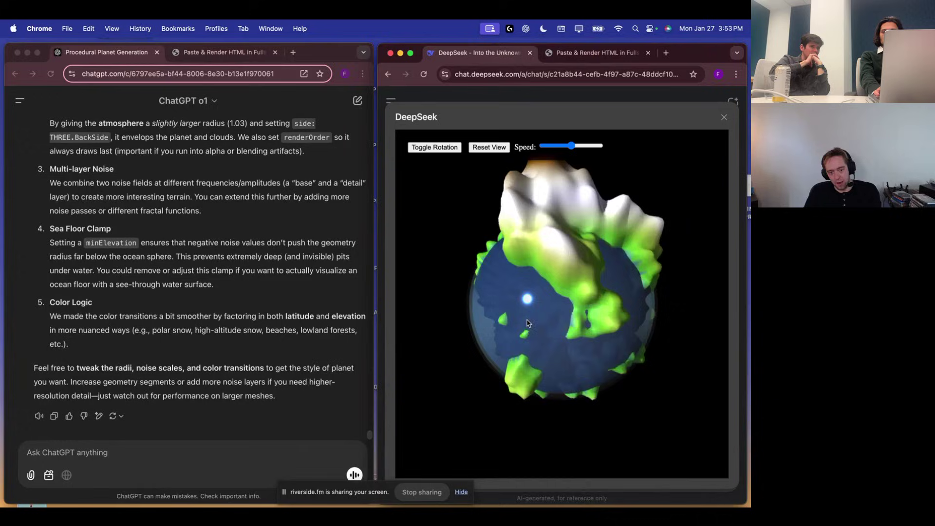
{"action": "scroll", "coordinate": [472, 362], "scroll_direction": "up", "scroll_amount": 3}
{"action": "scroll", "coordinate": [472, 361], "scroll_direction": "up", "scroll_amount": 5}
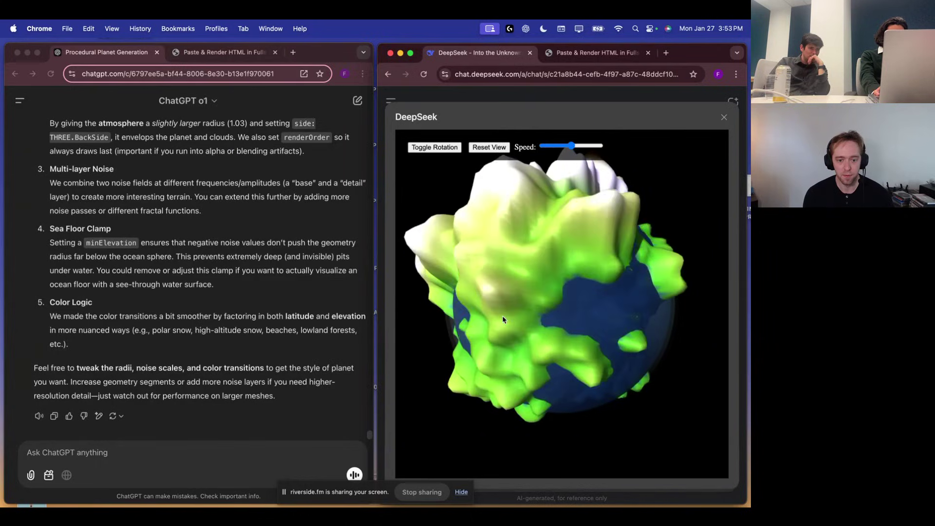
{"action": "scroll", "coordinate": [507, 314], "scroll_direction": "down", "scroll_amount": 3}
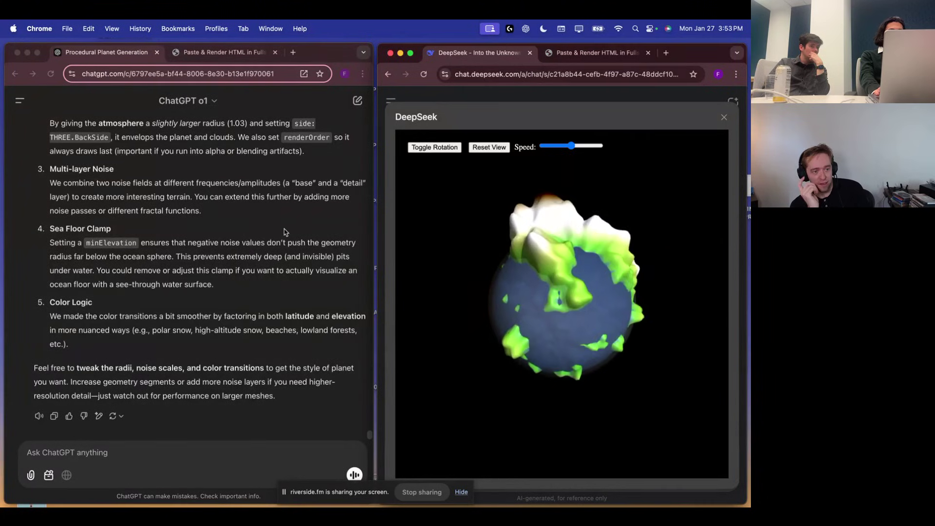
{"action": "scroll", "coordinate": [285, 232], "scroll_direction": "up", "scroll_amount": 10}
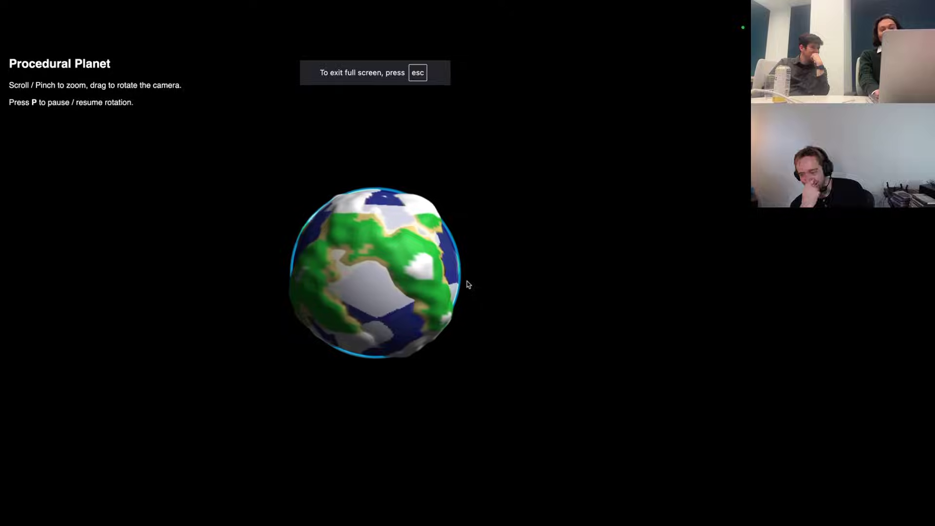
{"action": "key", "text": "Escape"}
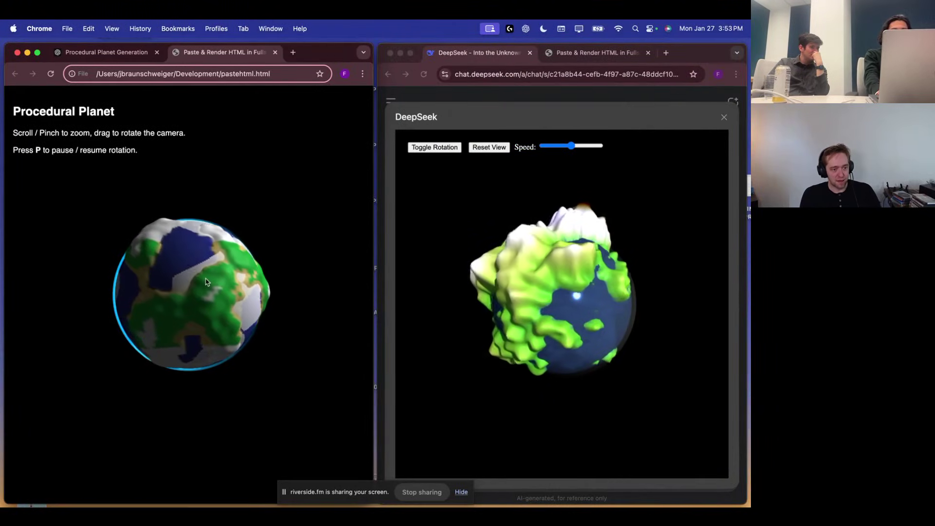
{"action": "left_click_drag", "start_coordinate": [206, 282], "coordinate": [191, 317]}
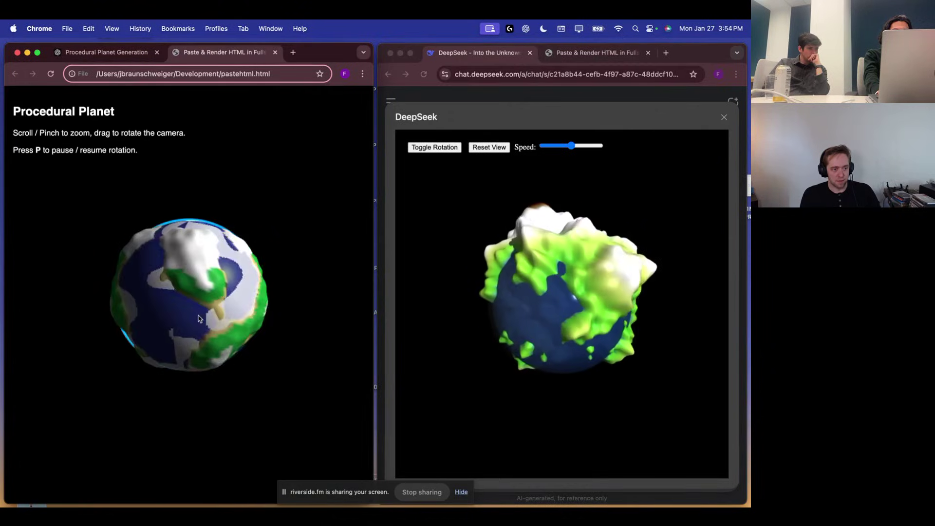
{"action": "scroll", "coordinate": [198, 319], "scroll_direction": "up", "scroll_amount": 5}
{"action": "scroll", "coordinate": [198, 317], "scroll_direction": "down", "scroll_amount": 5}
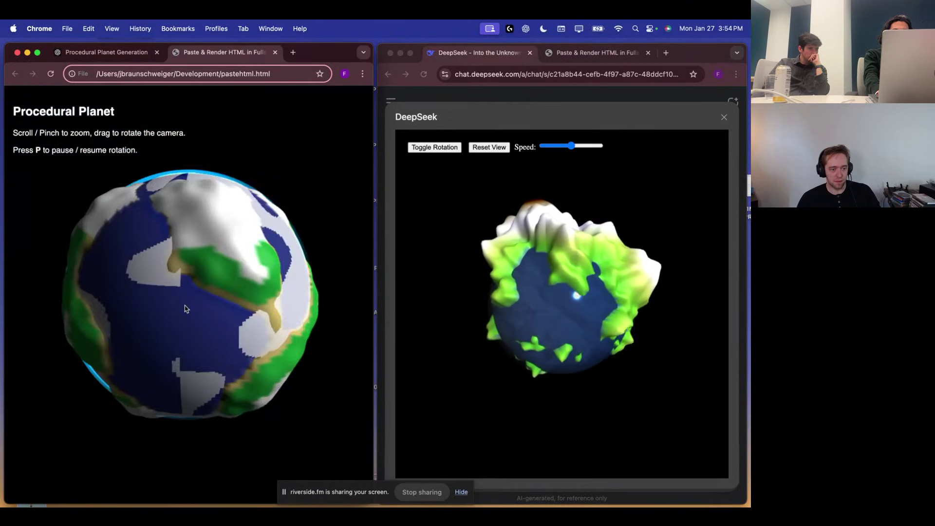
{"action": "scroll", "coordinate": [185, 308], "scroll_direction": "up", "scroll_amount": 5}
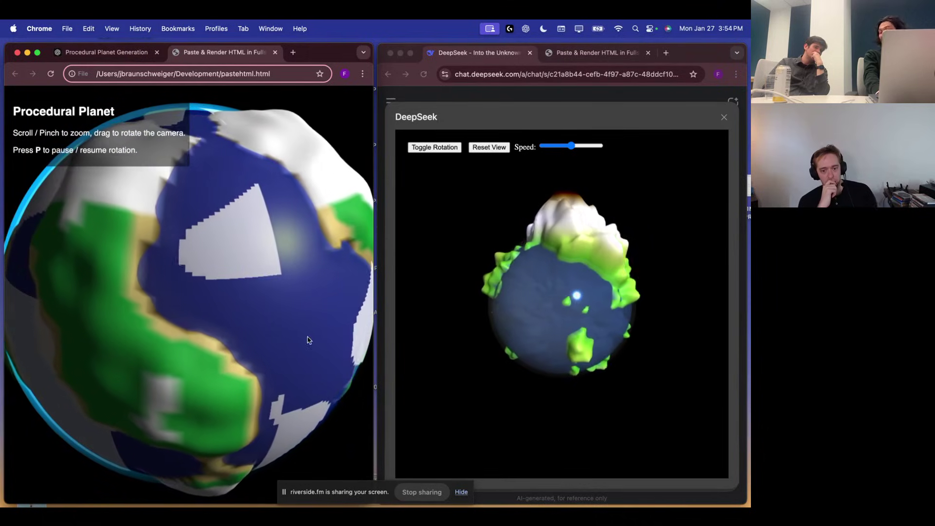
{"action": "scroll", "coordinate": [219, 350], "scroll_direction": "down", "scroll_amount": 5}
{"action": "scroll", "coordinate": [214, 353], "scroll_direction": "up", "scroll_amount": 2}
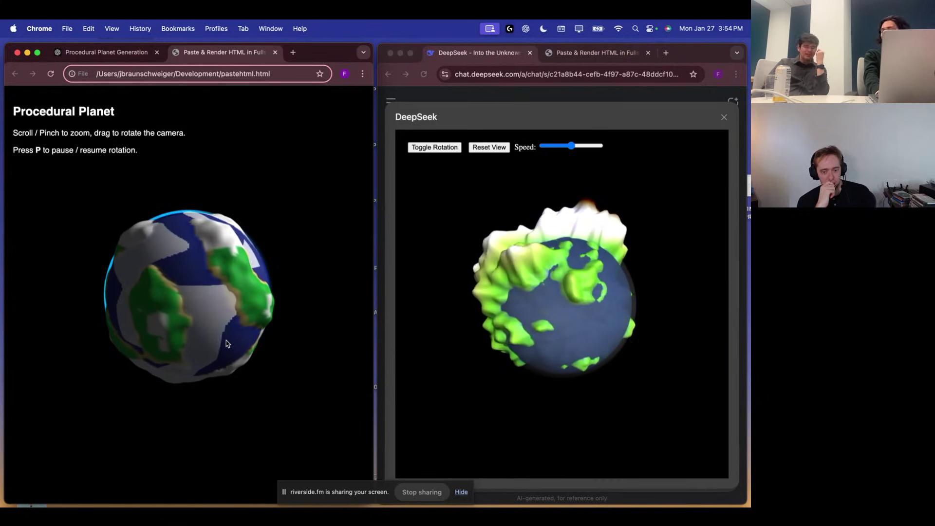
{"action": "left_click", "coordinate": [599, 284]}
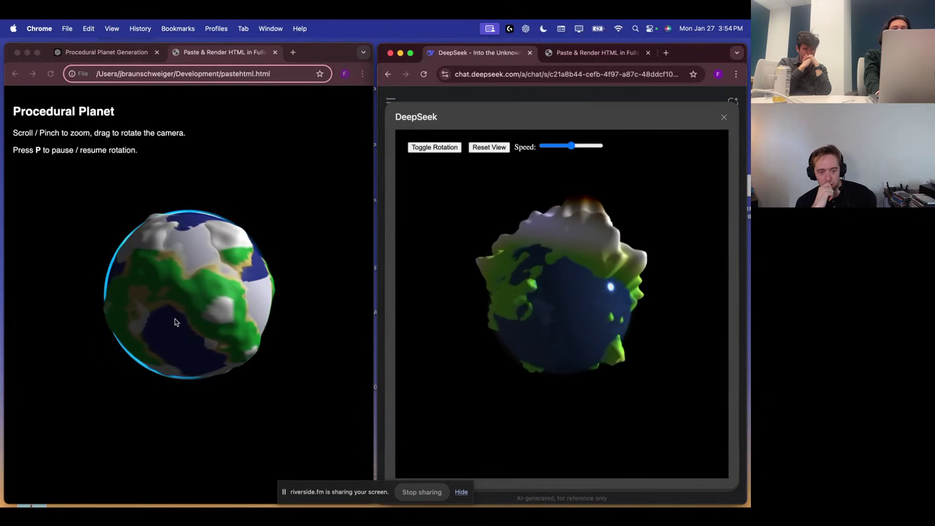
{"action": "scroll", "coordinate": [177, 323], "scroll_direction": "down", "scroll_amount": 5}
{"action": "scroll", "coordinate": [176, 322], "scroll_direction": "up", "scroll_amount": 10}
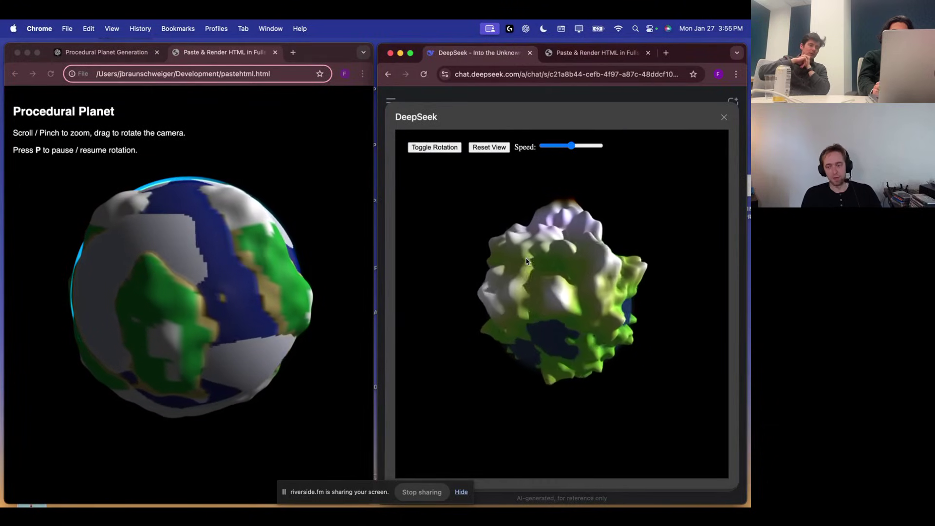
{"action": "left_click", "coordinate": [335, 124]}
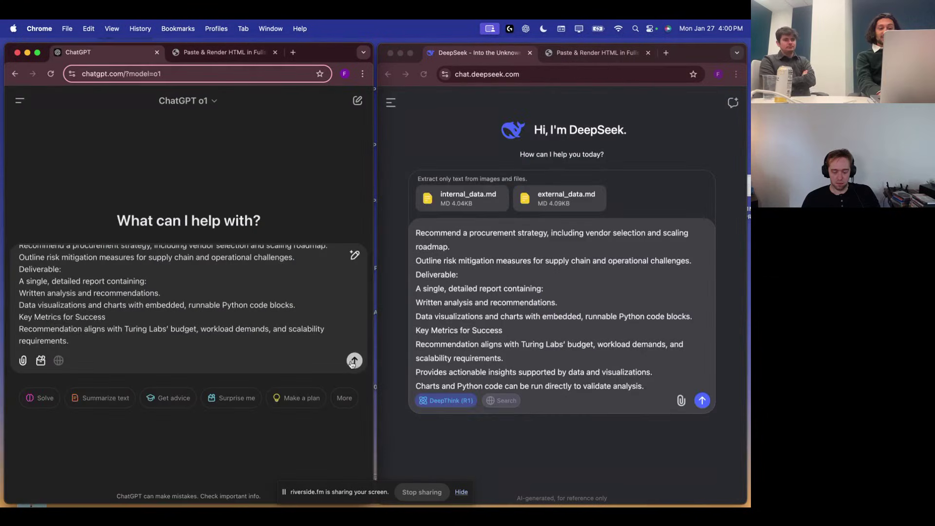
Submit the GPU procurement prompt with internal_data.md and external_data.md attached
{"action": "key", "text": "Return"}
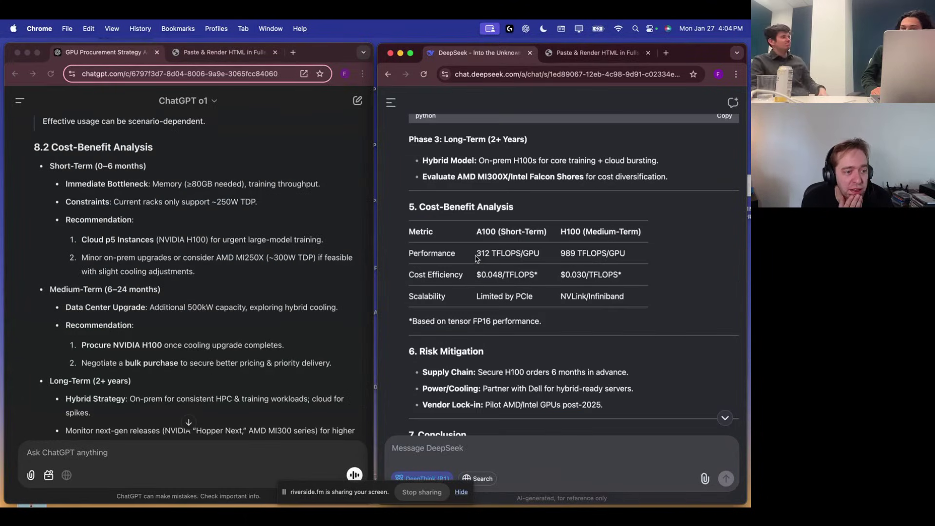
Compare both GPU cost-benefit analyses, marking the 250W rack power limit in o1's report
{"action": "scroll", "coordinate": [254, 214], "scroll_direction": "down", "scroll_amount": 1}
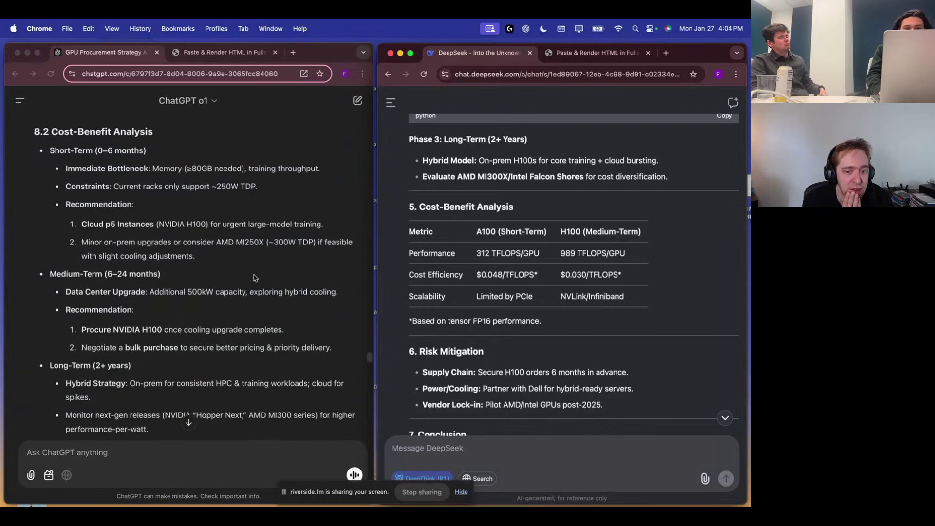
{"action": "left_click", "coordinate": [128, 168]}
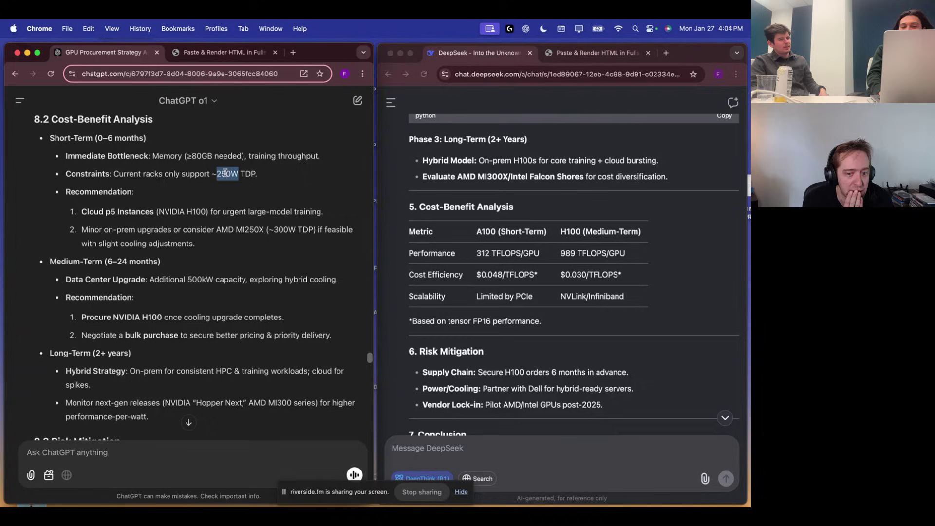
{"action": "scroll", "coordinate": [471, 305], "scroll_direction": "down", "scroll_amount": 1}
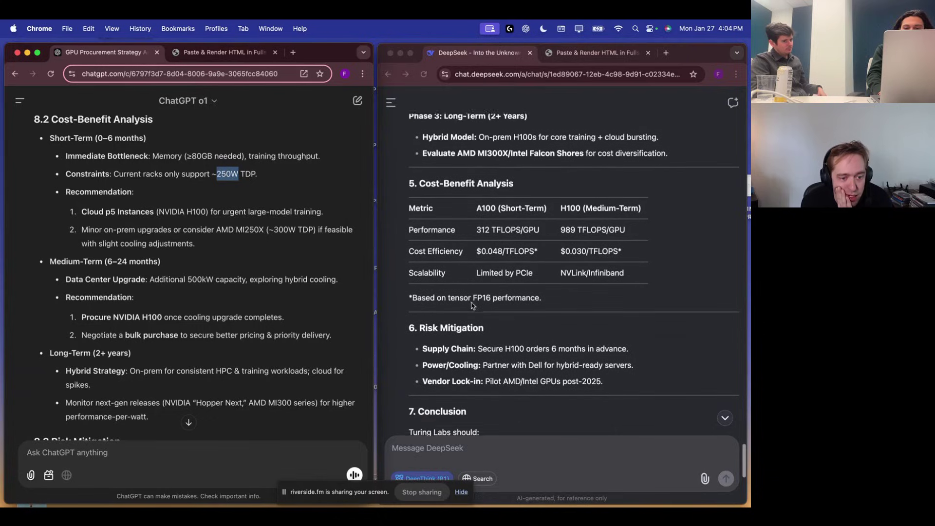
{"action": "scroll", "coordinate": [471, 305], "scroll_direction": "up", "scroll_amount": 10}
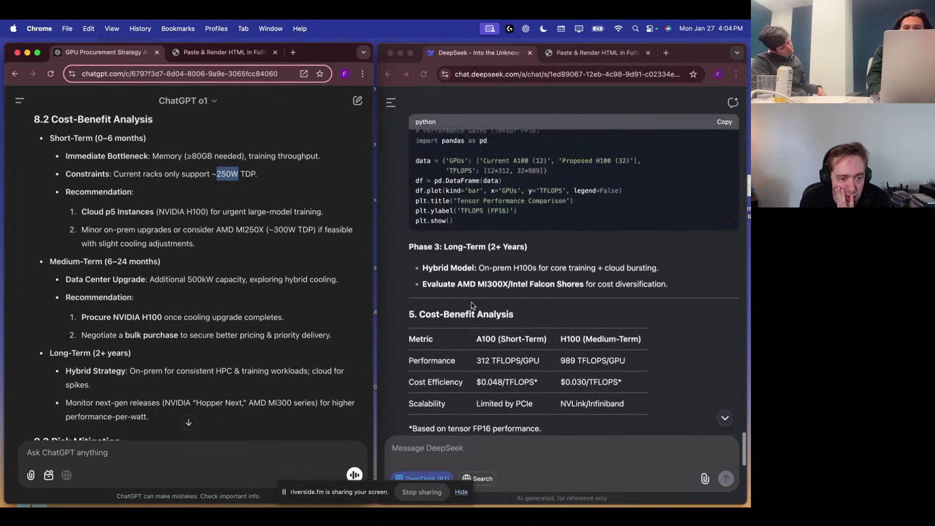
{"action": "left_click", "coordinate": [480, 182]}
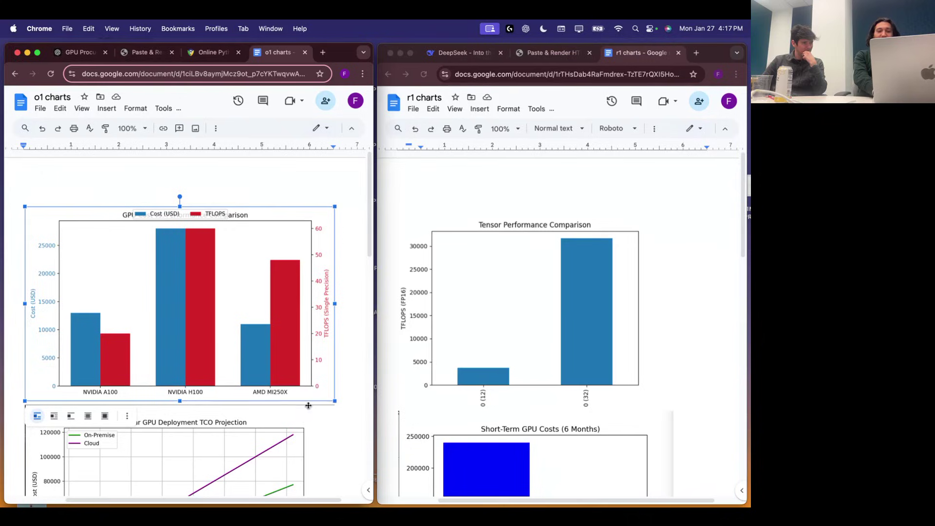
{"action": "scroll", "coordinate": [307, 406], "scroll_direction": "down", "scroll_amount": 3}
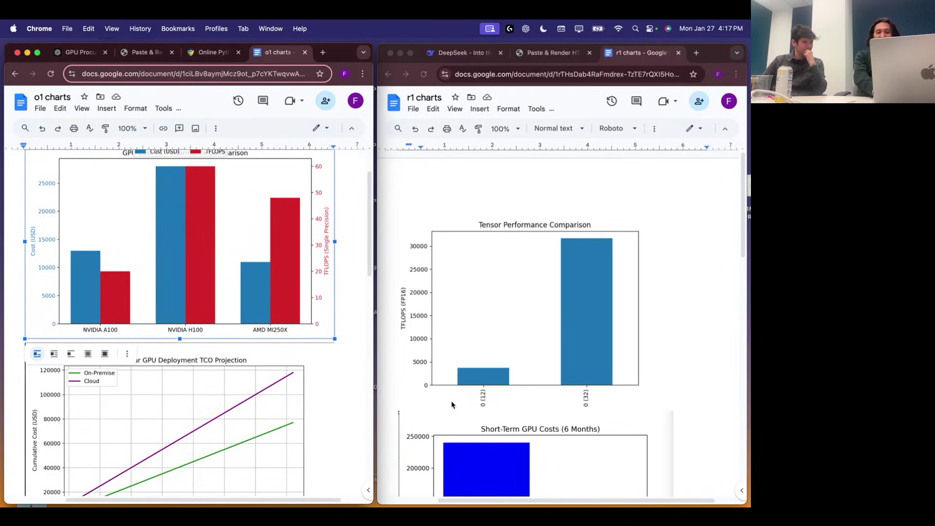
{"action": "scroll", "coordinate": [452, 405], "scroll_direction": "down", "scroll_amount": 2}
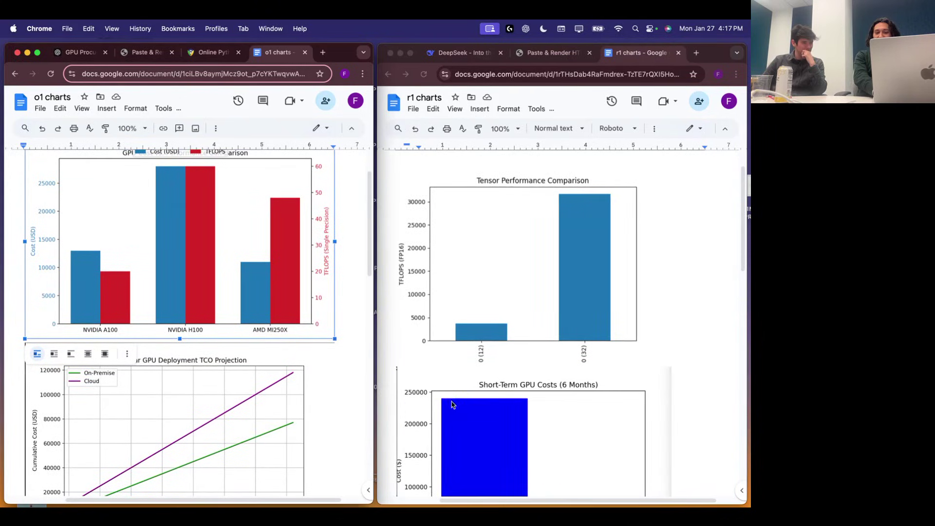
{"action": "scroll", "coordinate": [452, 404], "scroll_direction": "left", "scroll_amount": 1}
{"action": "scroll", "coordinate": [224, 284], "scroll_direction": "down", "scroll_amount": 2}
{"action": "scroll", "coordinate": [223, 284], "scroll_direction": "down", "scroll_amount": 1}
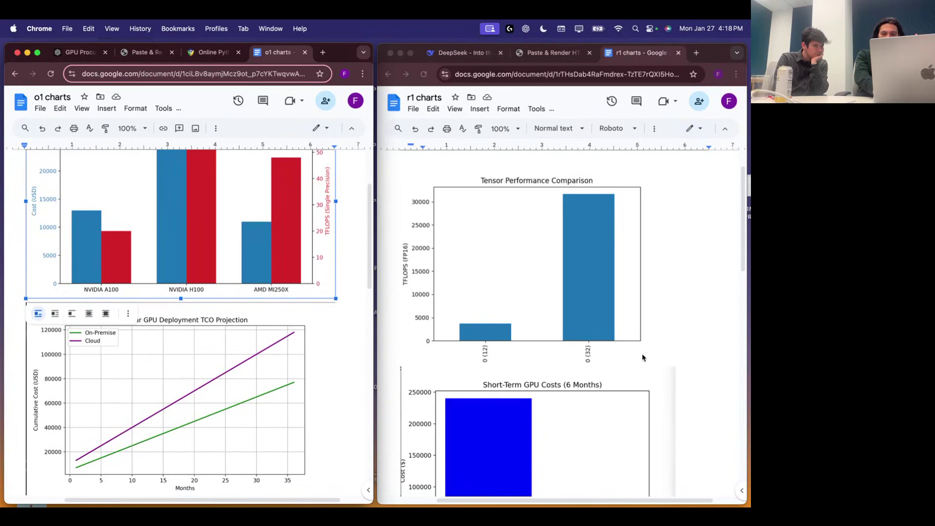
{"action": "scroll", "coordinate": [642, 358], "scroll_direction": "down", "scroll_amount": 2}
{"action": "scroll", "coordinate": [643, 359], "scroll_direction": "up", "scroll_amount": 2}
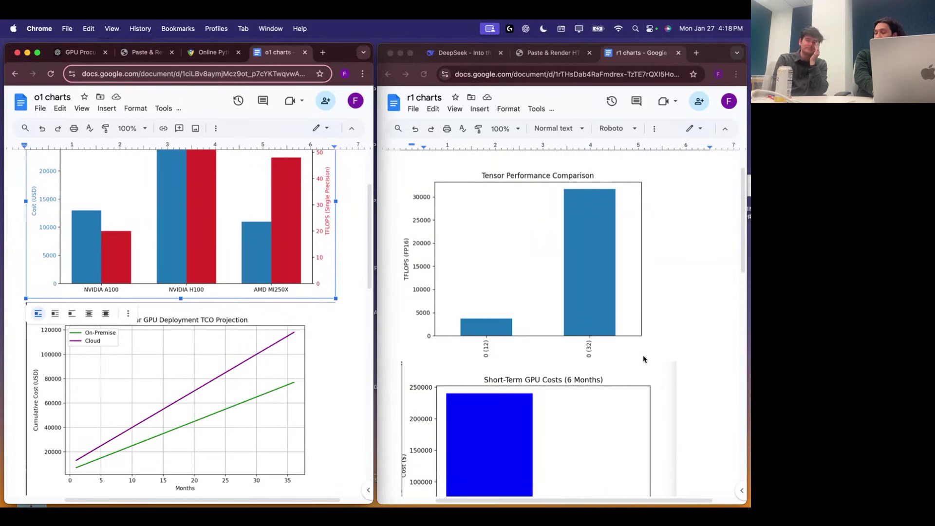
{"action": "scroll", "coordinate": [269, 226], "scroll_direction": "up", "scroll_amount": 3}
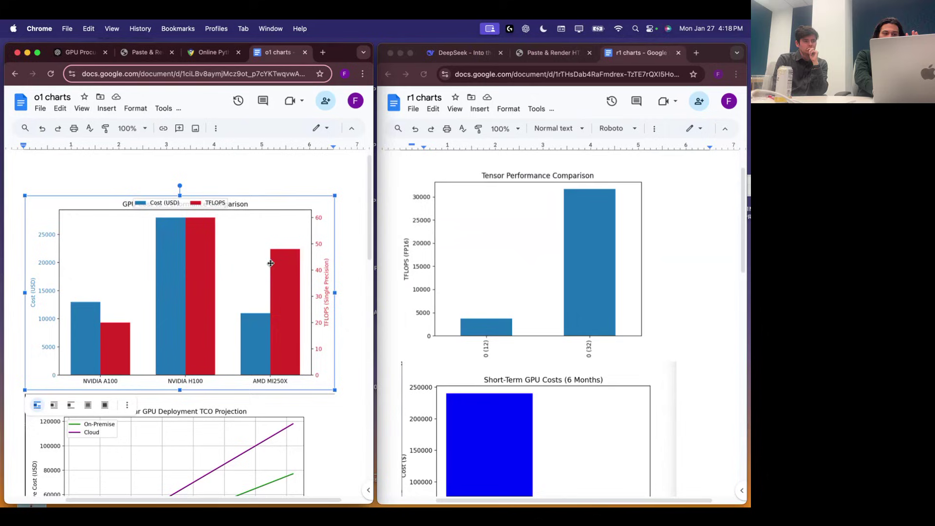
{"action": "scroll", "coordinate": [270, 262], "scroll_direction": "down", "scroll_amount": 2}
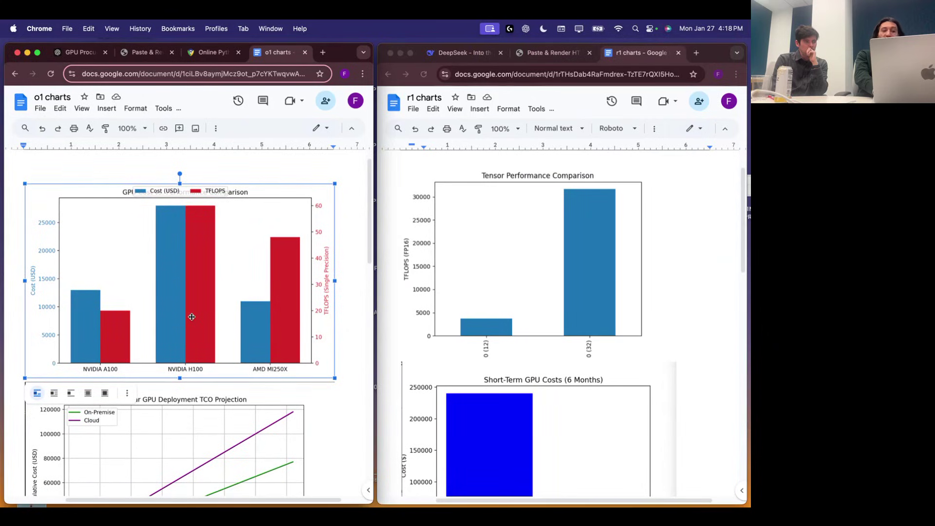
{"action": "scroll", "coordinate": [192, 317], "scroll_direction": "down", "scroll_amount": 5}
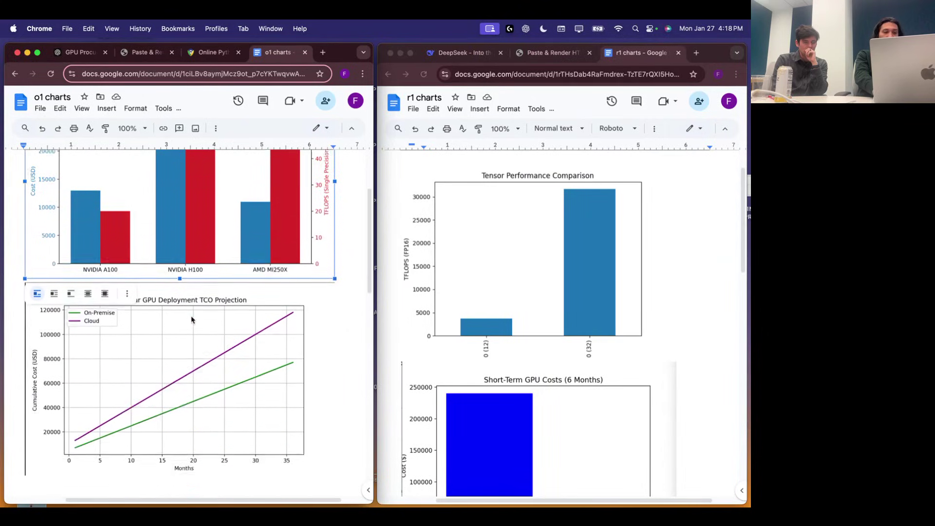
{"action": "left_click", "coordinate": [130, 272]}
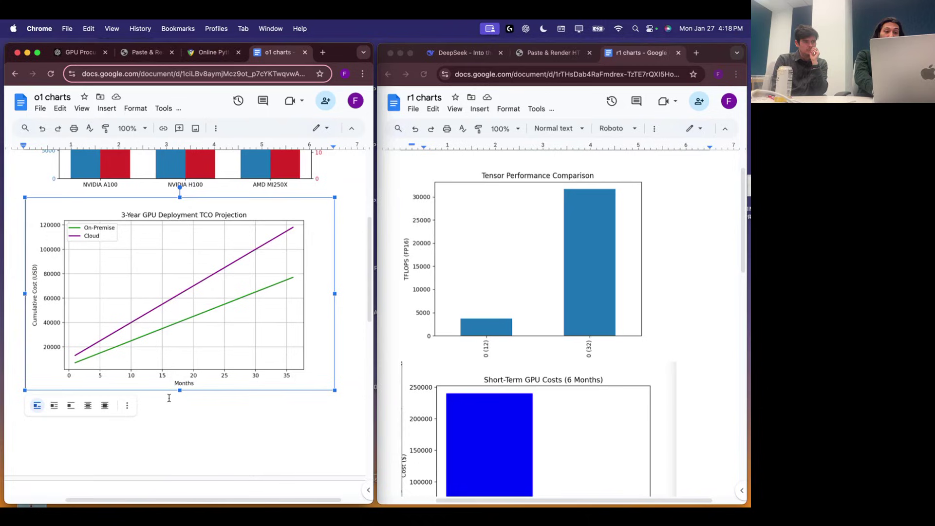
{"action": "left_click", "coordinate": [169, 398]}
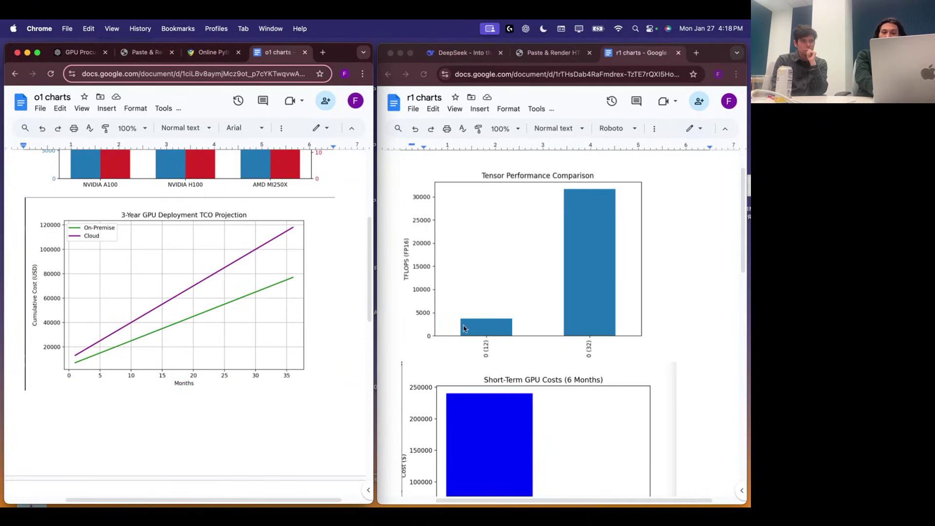
Scroll the o1 charts document past the charts to the report's conclusion
{"action": "scroll", "coordinate": [464, 328], "scroll_direction": "down", "scroll_amount": 1}
{"action": "scroll", "coordinate": [464, 328], "scroll_direction": "down", "scroll_amount": 5}
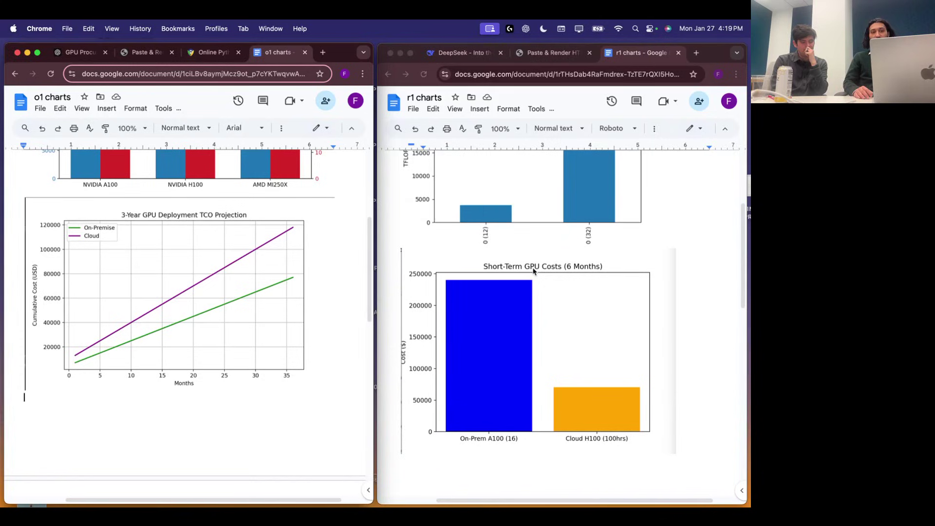
{"action": "scroll", "coordinate": [534, 271], "scroll_direction": "up", "scroll_amount": 3}
{"action": "scroll", "coordinate": [533, 272], "scroll_direction": "up", "scroll_amount": 1}
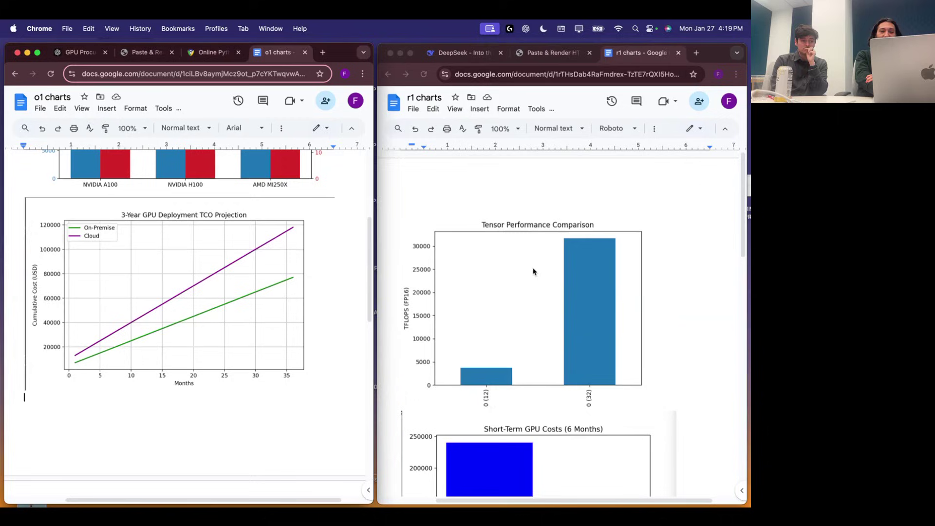
{"action": "scroll", "coordinate": [534, 271], "scroll_direction": "down", "scroll_amount": 1}
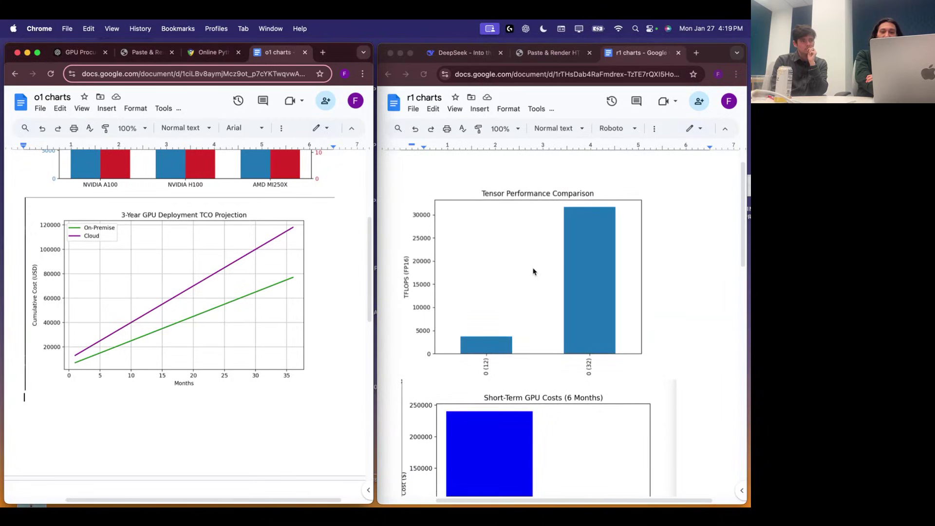
{"action": "scroll", "coordinate": [534, 272], "scroll_direction": "down", "scroll_amount": 2}
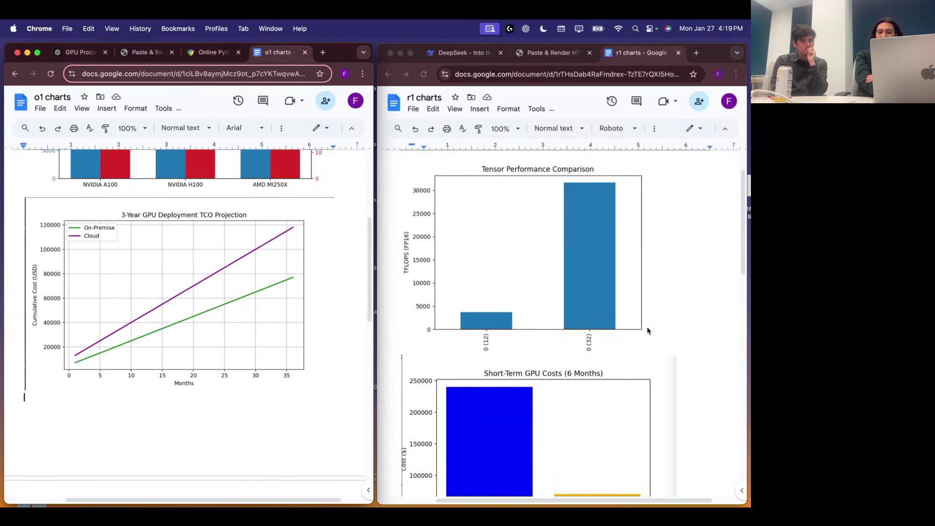
Scroll the r1 charts document to the 'Turing Labs should:' recommendations and timeline table
{"action": "left_click", "coordinate": [663, 344]}
{"action": "scroll", "coordinate": [664, 344], "scroll_direction": "down", "scroll_amount": 2}
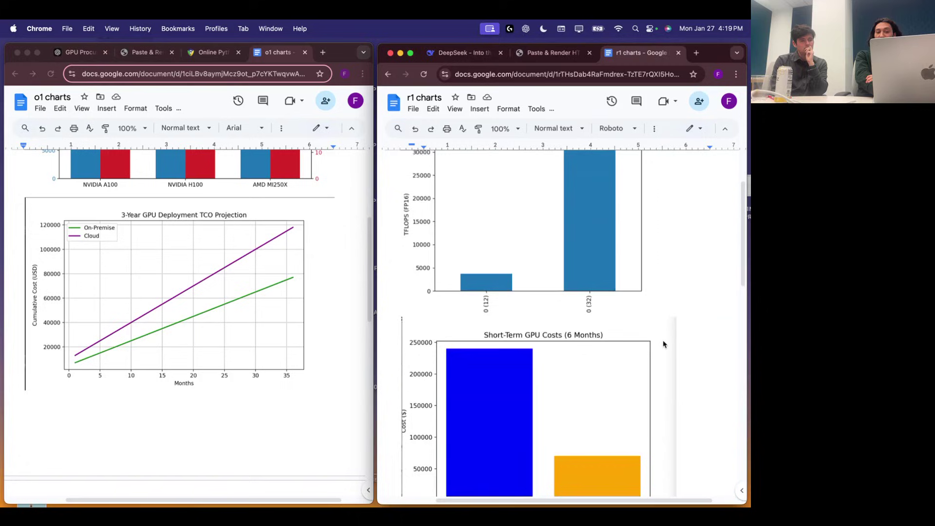
{"action": "scroll", "coordinate": [663, 344], "scroll_direction": "down", "scroll_amount": 6}
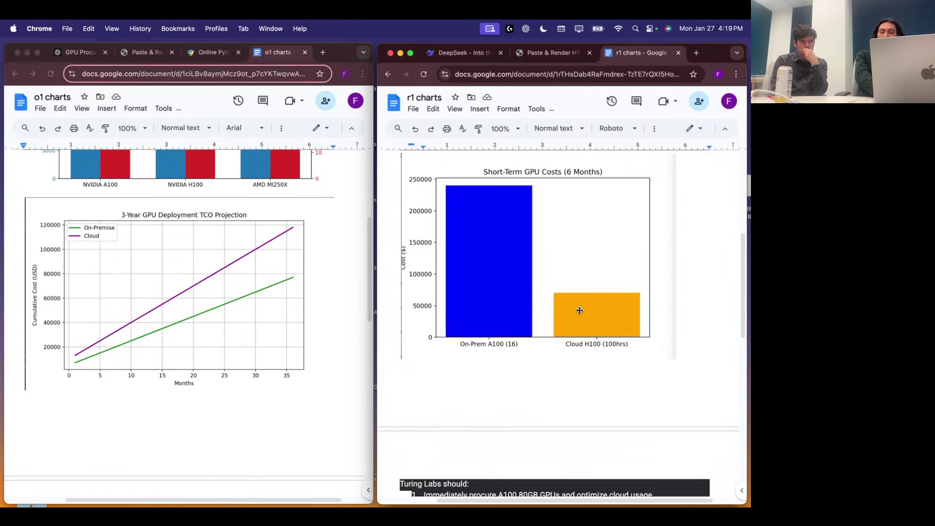
{"action": "scroll", "coordinate": [262, 239], "scroll_direction": "up", "scroll_amount": 4}
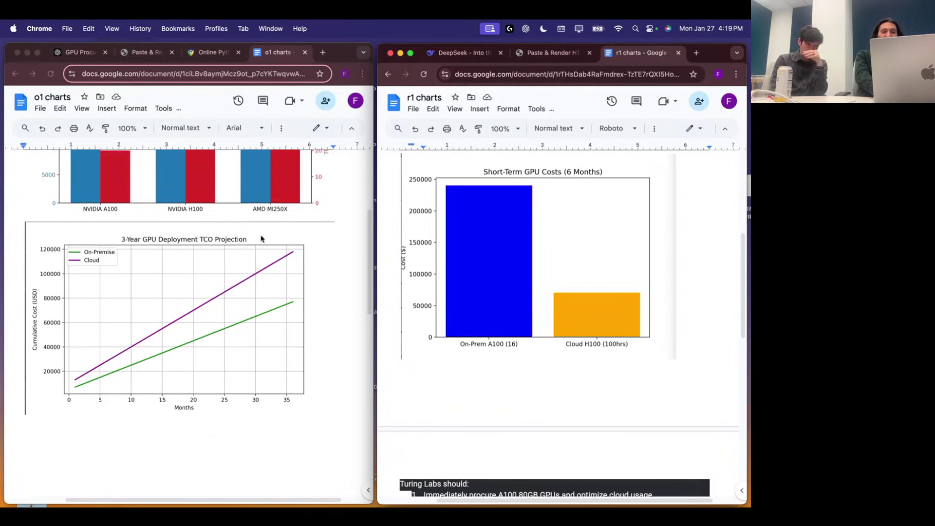
{"action": "scroll", "coordinate": [262, 238], "scroll_direction": "down", "scroll_amount": 5}
{"action": "scroll", "coordinate": [262, 238], "scroll_direction": "down", "scroll_amount": 5}
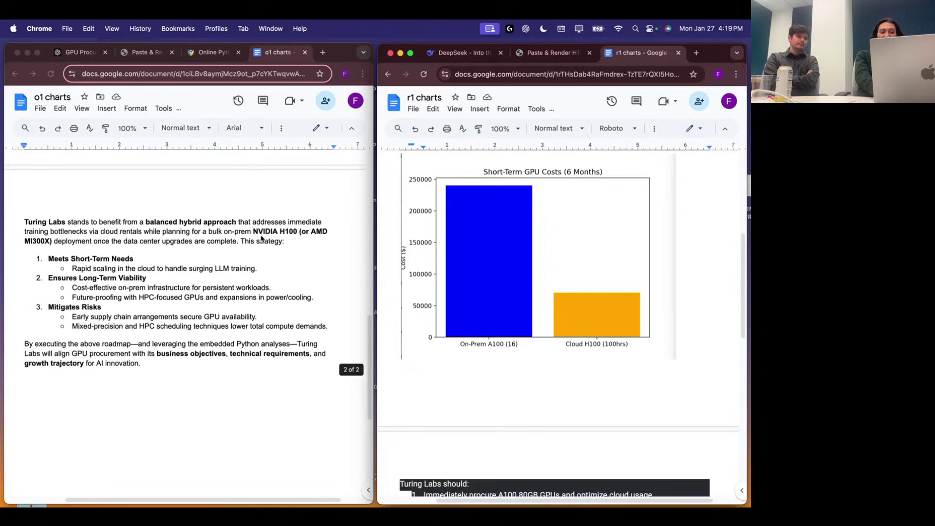
{"action": "scroll", "coordinate": [525, 311], "scroll_direction": "down", "scroll_amount": 5}
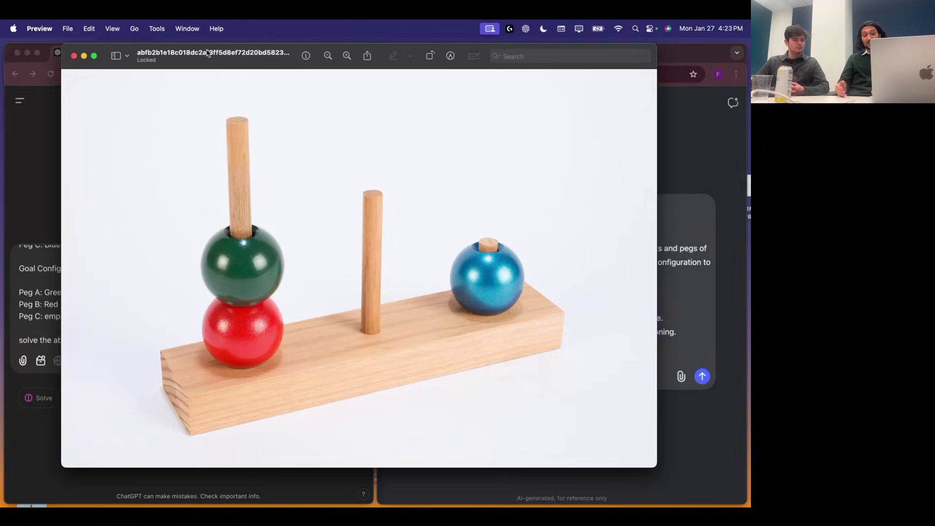
Close the Tower of London puzzle photo in Preview to reveal both chats
{"action": "left_click", "coordinate": [74, 56]}
Submit the Tower of London puzzle prompt in the ChatGPT o1 chat and the DeepSeek chat
{"action": "scroll", "coordinate": [520, 317], "scroll_direction": "down", "scroll_amount": 6}
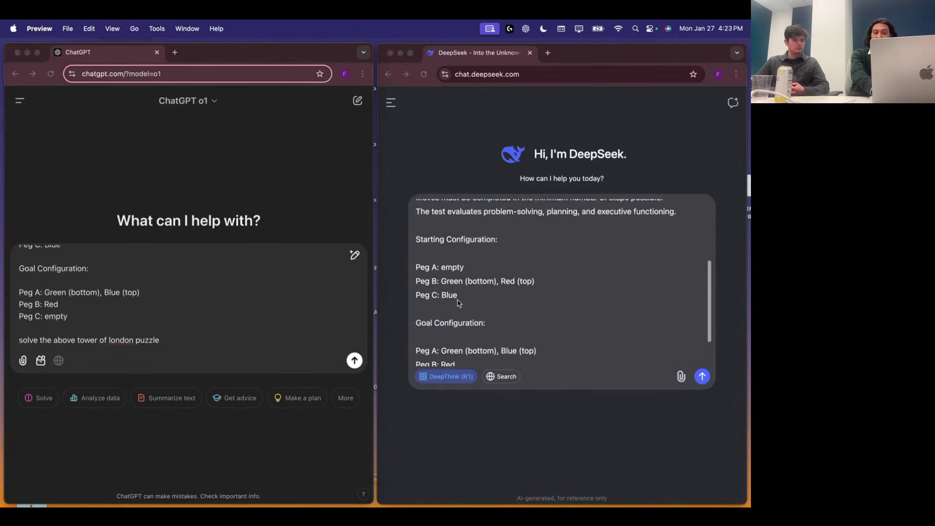
{"action": "scroll", "coordinate": [197, 307], "scroll_direction": "up", "scroll_amount": 4}
{"action": "scroll", "coordinate": [197, 307], "scroll_direction": "down", "scroll_amount": 6}
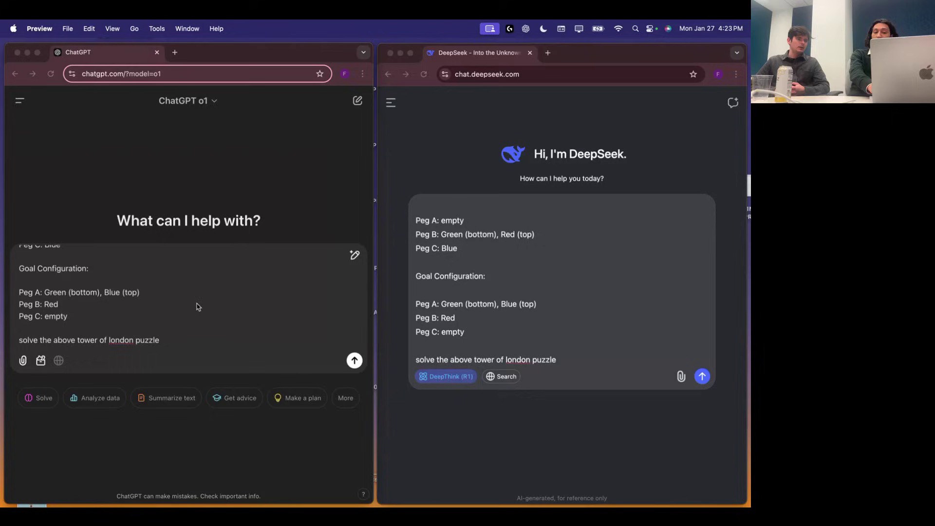
{"action": "left_click", "coordinate": [356, 325]}
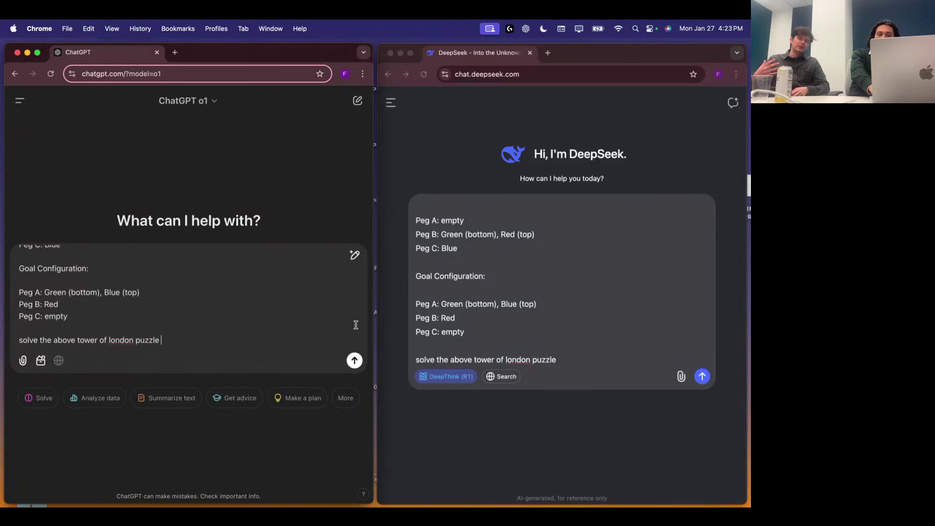
{"action": "left_click", "coordinate": [355, 360]}
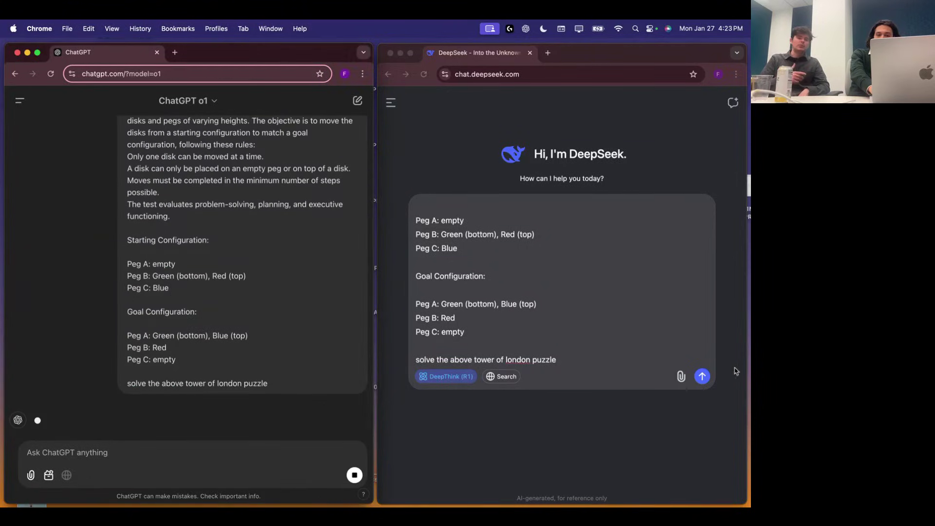
{"action": "left_click", "coordinate": [705, 378]}
{"action": "left_click", "coordinate": [704, 377]}
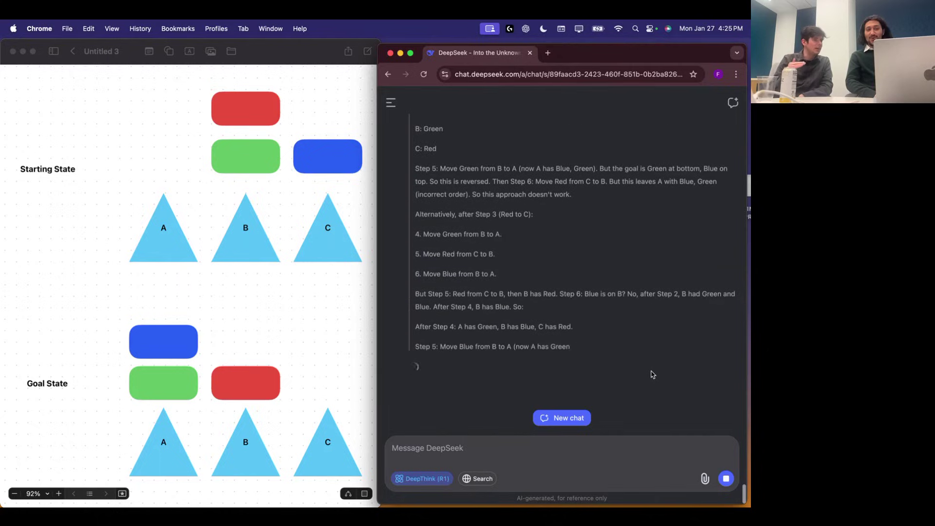
Scroll to DeepSeek's four-move solution, then show Freeform's Goal State and r1 rows
{"action": "scroll", "coordinate": [709, 281], "scroll_direction": "up", "scroll_amount": 5}
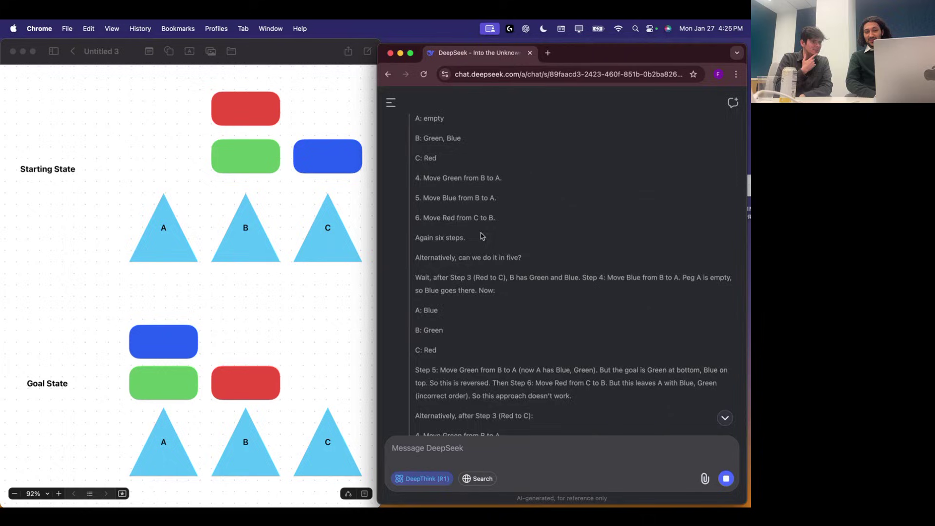
{"action": "scroll", "coordinate": [411, 239], "scroll_direction": "down", "scroll_amount": 4}
{"action": "scroll", "coordinate": [411, 238], "scroll_direction": "down", "scroll_amount": 15}
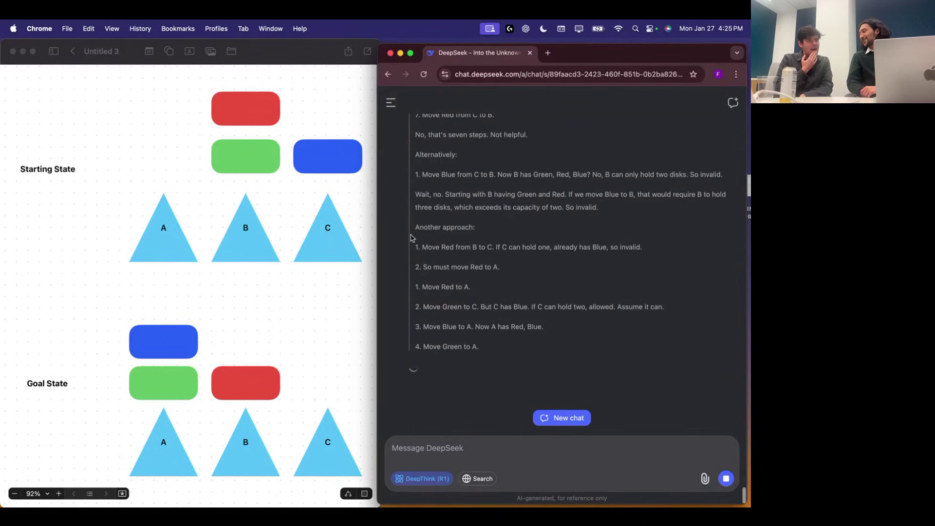
{"action": "left_click", "coordinate": [183, 156]}
{"action": "scroll", "coordinate": [184, 156], "scroll_direction": "down", "scroll_amount": 10}
{"action": "scroll", "coordinate": [278, 348], "scroll_direction": "up", "scroll_amount": 2}
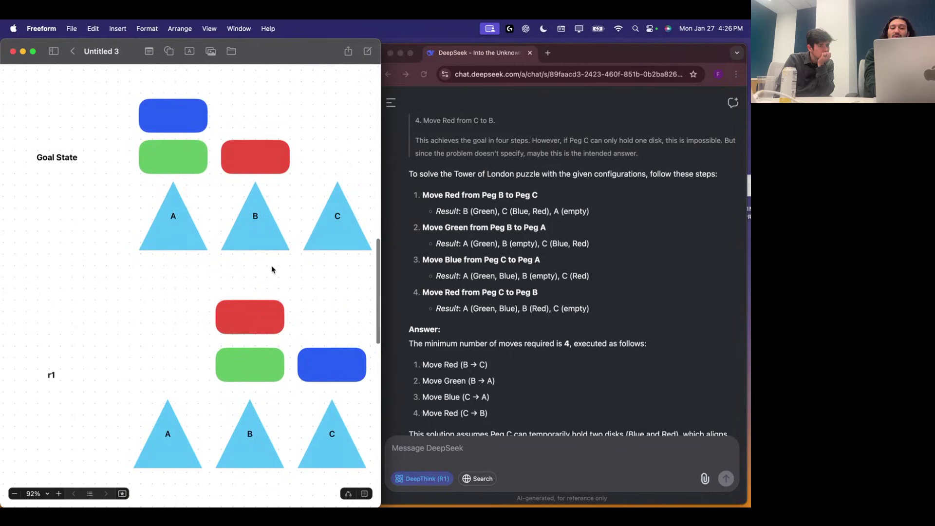
In the r1 row, stack red on blue at peg C and move green to peg A
{"action": "left_click", "coordinate": [261, 318]}
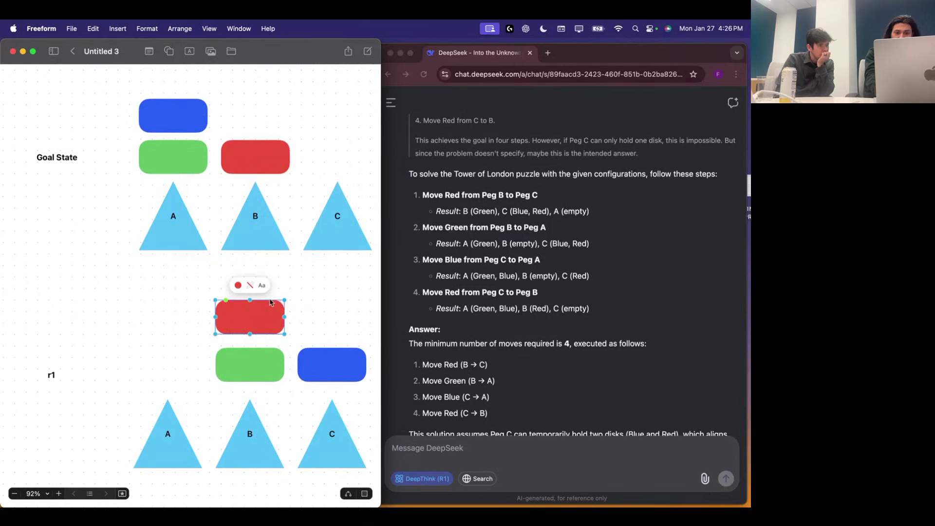
{"action": "left_click_drag", "start_coordinate": [248, 320], "coordinate": [329, 325]}
{"action": "left_click_drag", "start_coordinate": [239, 366], "coordinate": [168, 369]}
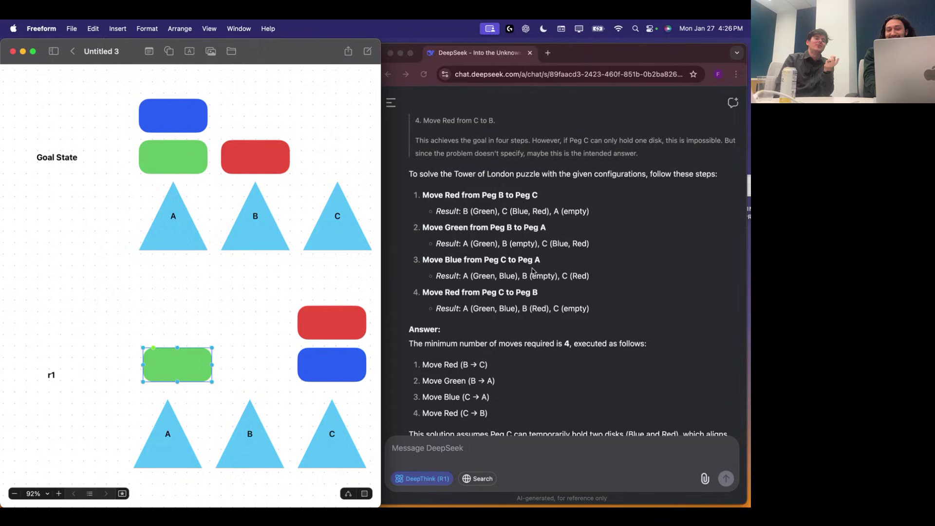
{"action": "scroll", "coordinate": [533, 270], "scroll_direction": "up", "scroll_amount": 1}
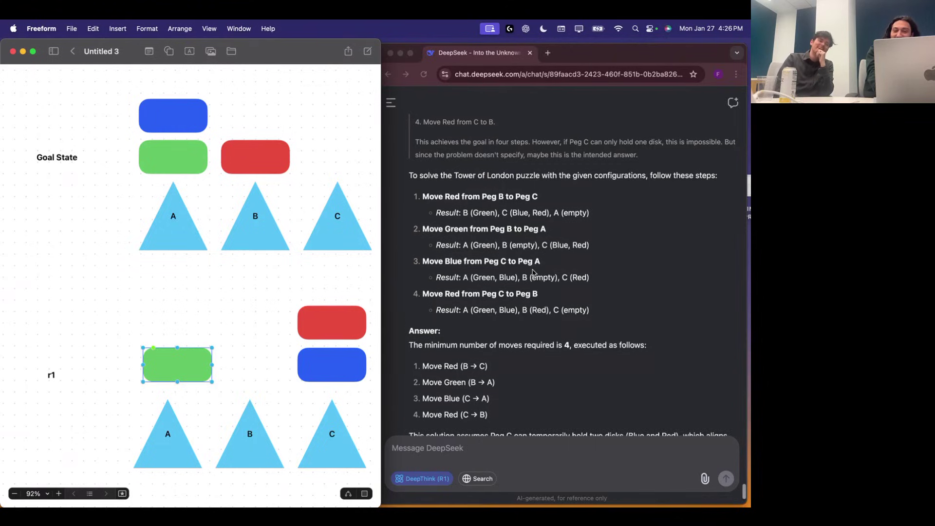
{"action": "scroll", "coordinate": [534, 272], "scroll_direction": "down", "scroll_amount": 2}
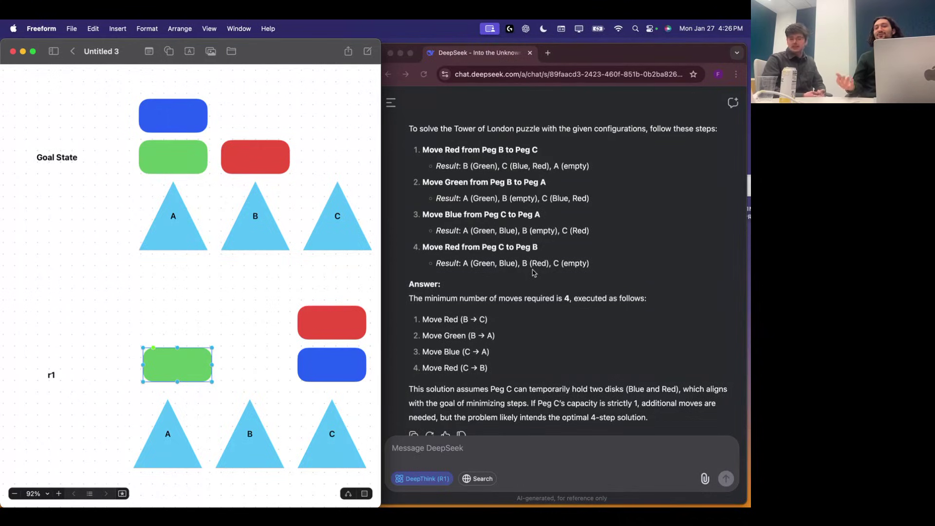
{"action": "left_click_drag", "start_coordinate": [355, 284], "coordinate": [360, 313]}
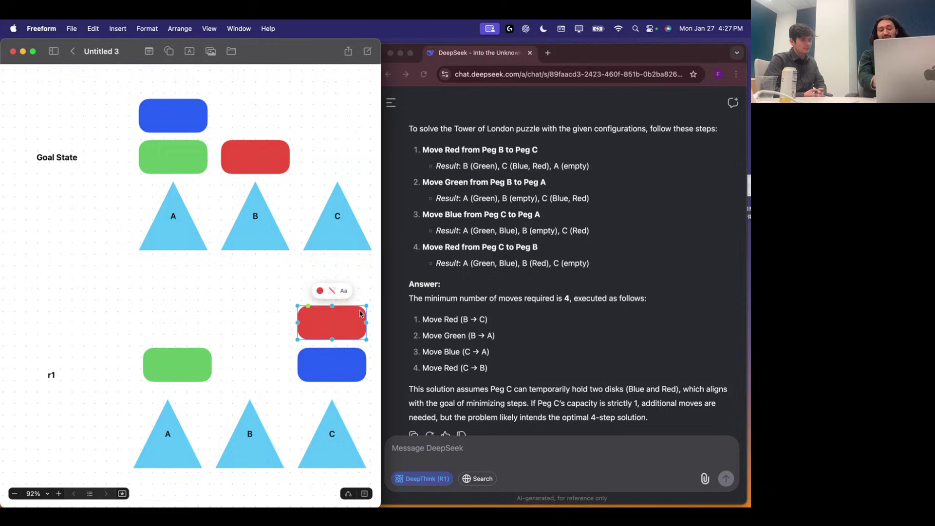
Move the Freeform window to the right half and scroll to the o1 row
{"action": "left_click_drag", "start_coordinate": [119, 50], "coordinate": [492, 36]}
{"action": "scroll", "coordinate": [502, 259], "scroll_direction": "down", "scroll_amount": 8}
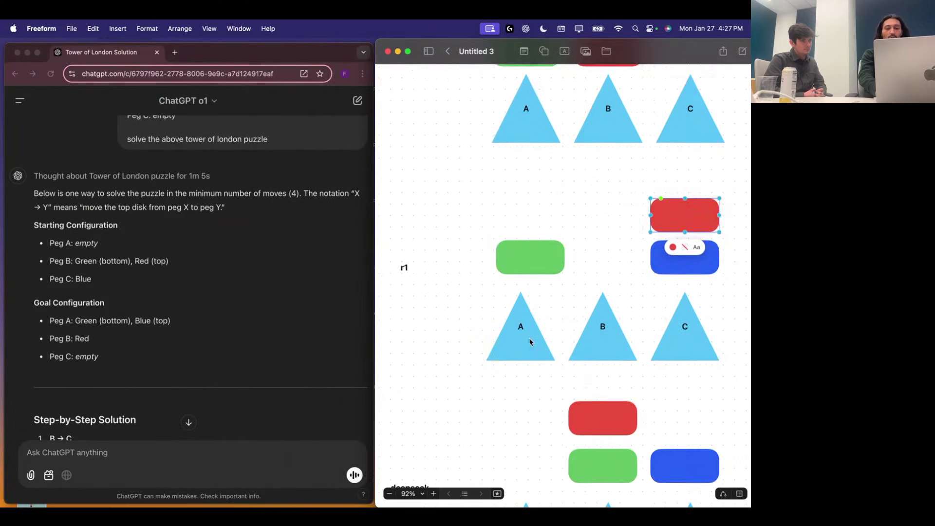
{"action": "scroll", "coordinate": [205, 320], "scroll_direction": "down", "scroll_amount": 10}
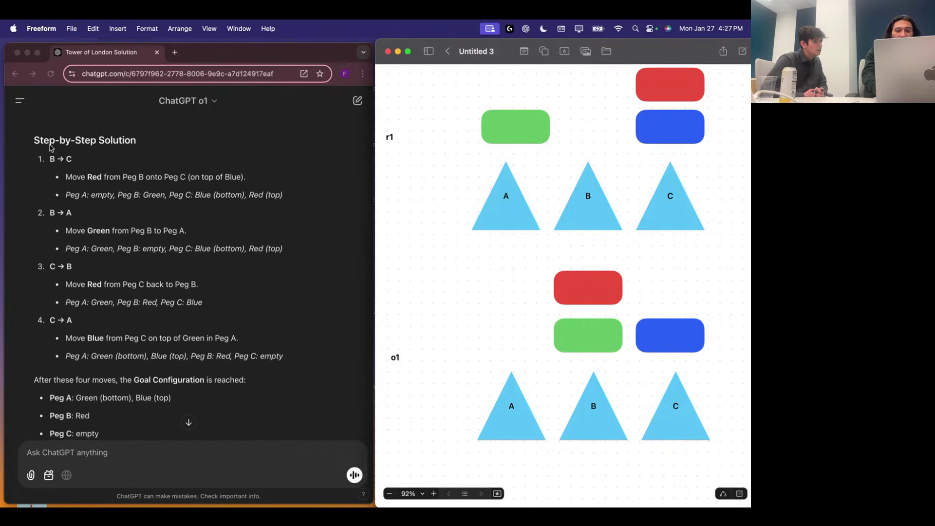
In the o1 row, move red to C, green to A, red to B, then blue onto green
{"action": "left_click_drag", "start_coordinate": [592, 288], "coordinate": [657, 298]}
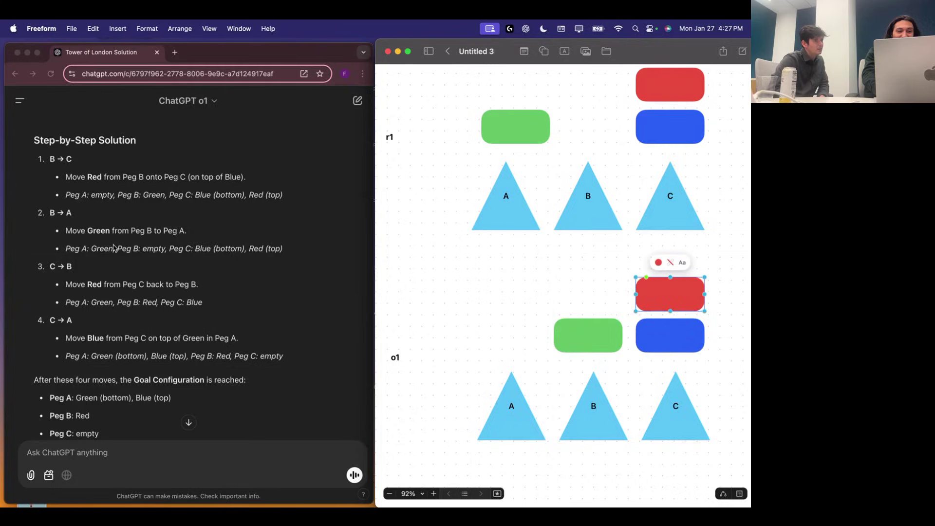
{"action": "left_click_drag", "start_coordinate": [579, 342], "coordinate": [503, 342]}
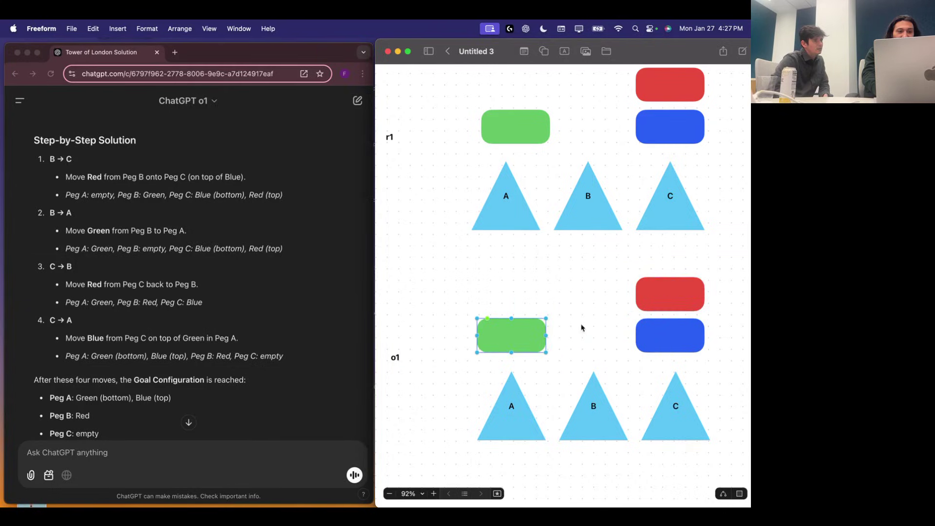
{"action": "left_click_drag", "start_coordinate": [702, 304], "coordinate": [622, 345]}
{"action": "left_click_drag", "start_coordinate": [696, 337], "coordinate": [538, 296]}
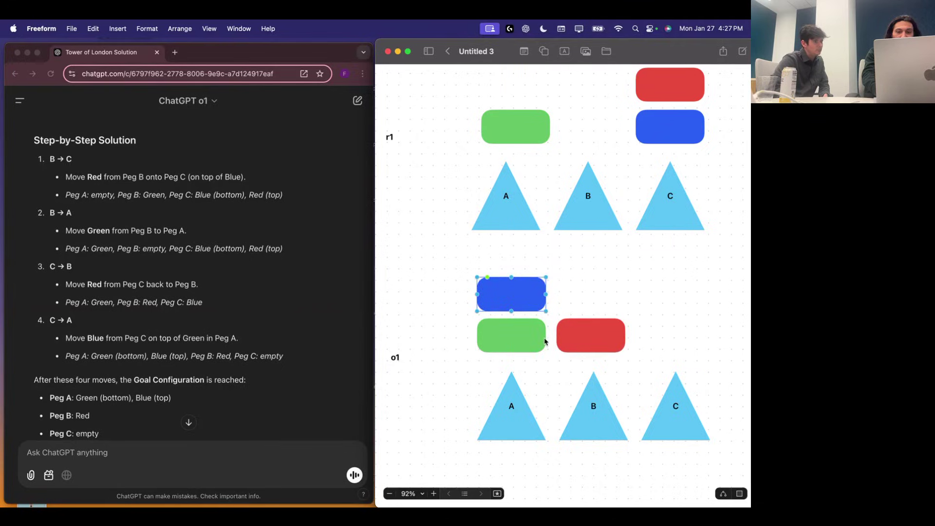
Deselect and pan the board so the Goal State, r1 and o1 rows show together
{"action": "scroll", "coordinate": [545, 330], "scroll_direction": "down", "scroll_amount": 3}
{"action": "scroll", "coordinate": [548, 326], "scroll_direction": "up", "scroll_amount": 5}
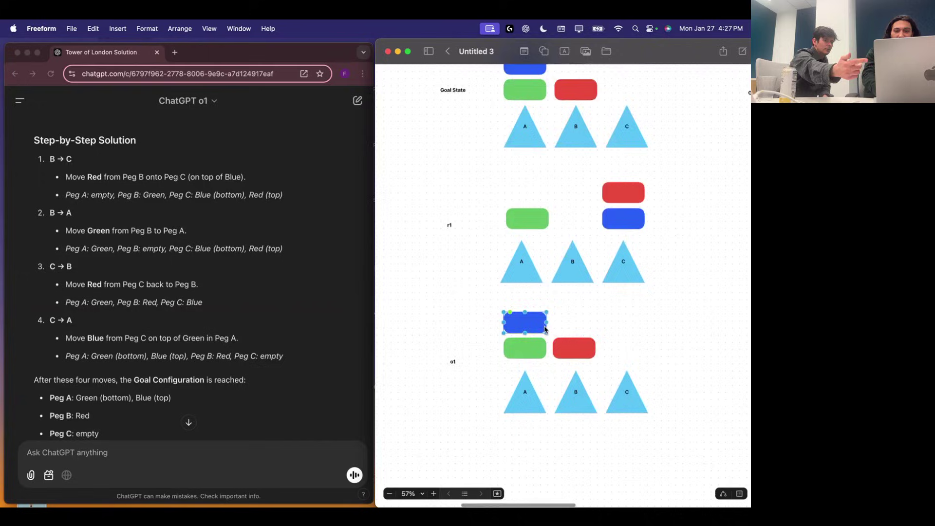
{"action": "left_click", "coordinate": [508, 80]}
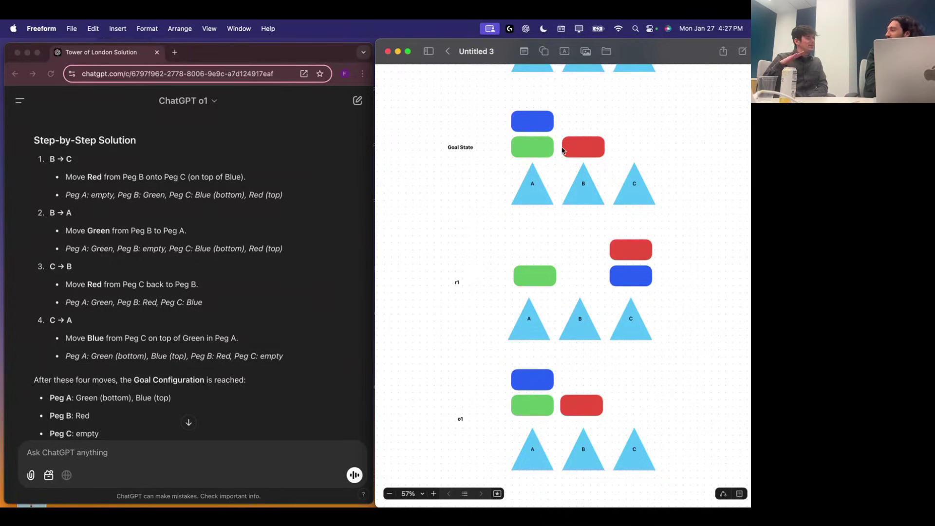
{"action": "scroll", "coordinate": [563, 150], "scroll_direction": "right", "scroll_amount": 1}
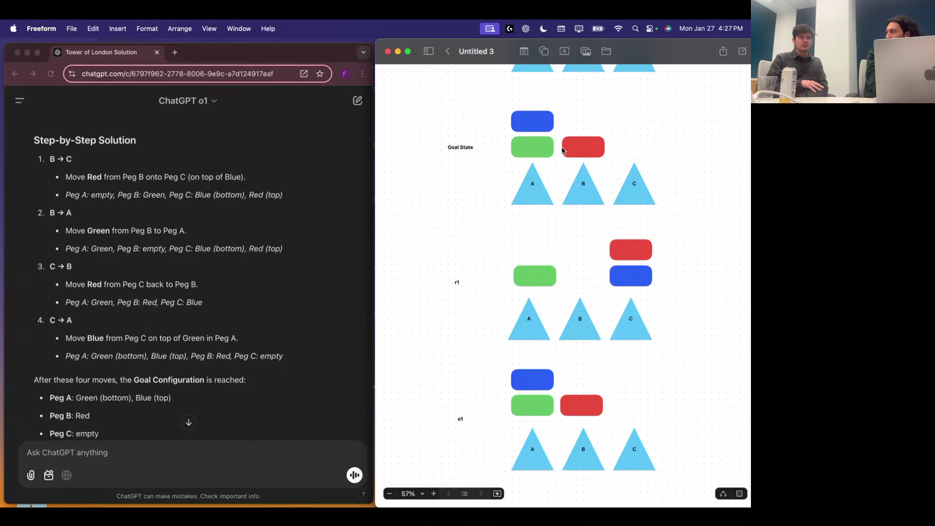
{"action": "scroll", "coordinate": [563, 151], "scroll_direction": "right", "scroll_amount": 1}
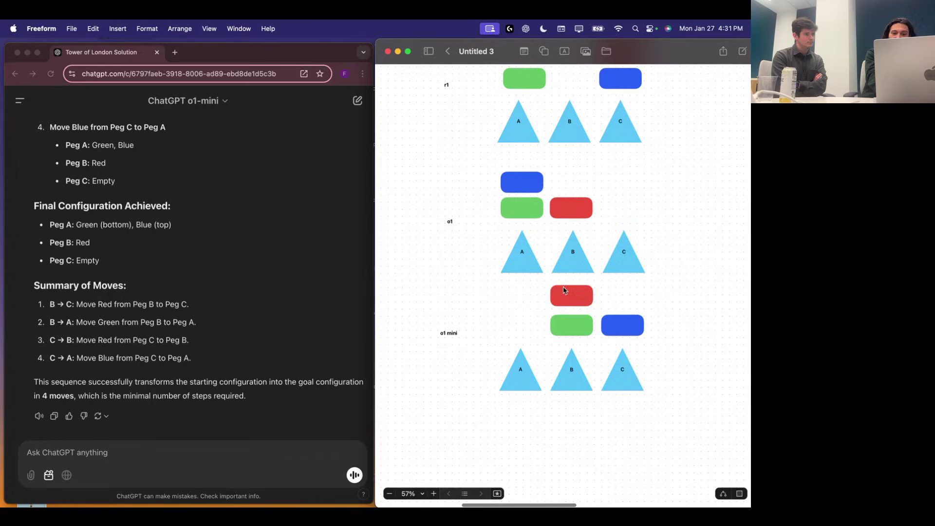
In the o1 mini row, move red to C, green to A, red to B, then blue onto green
{"action": "left_click_drag", "start_coordinate": [568, 297], "coordinate": [621, 302]}
{"action": "left_click_drag", "start_coordinate": [571, 328], "coordinate": [522, 327]}
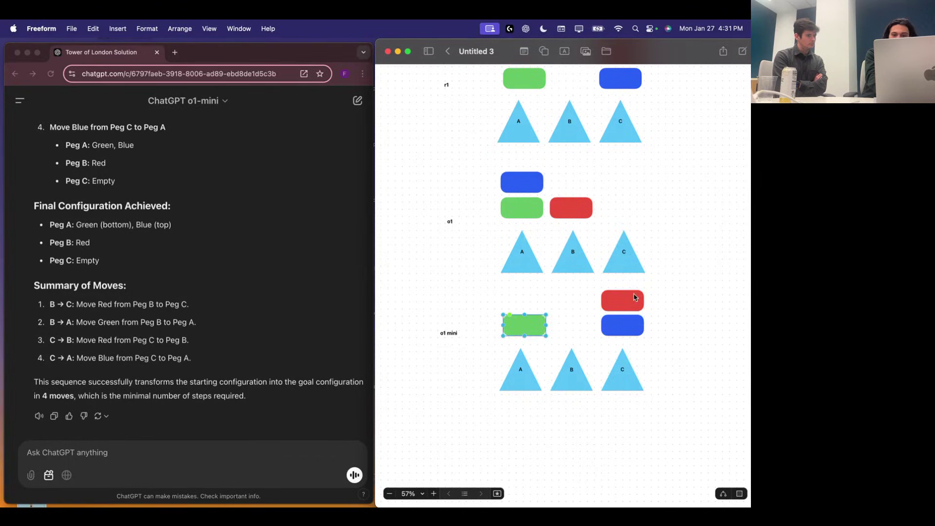
{"action": "left_click_drag", "start_coordinate": [629, 300], "coordinate": [532, 302]}
{"action": "left_click", "coordinate": [593, 419]}
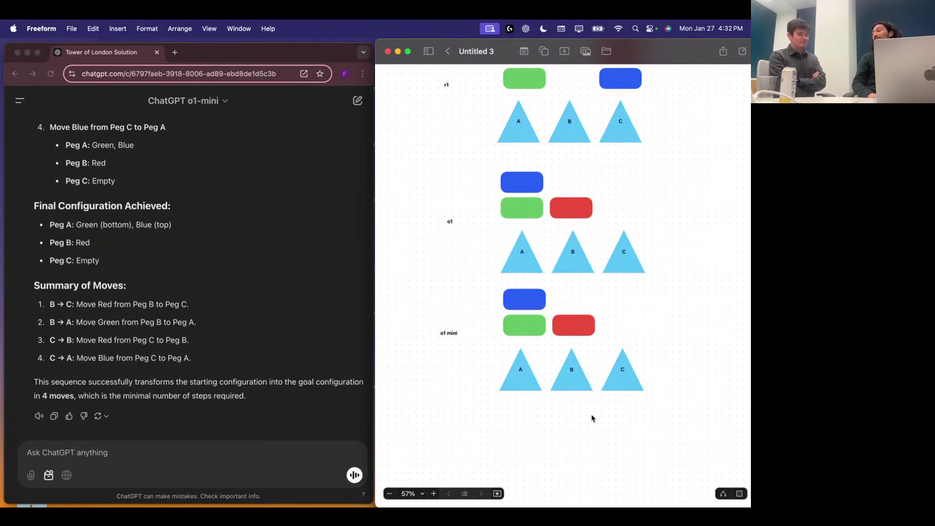